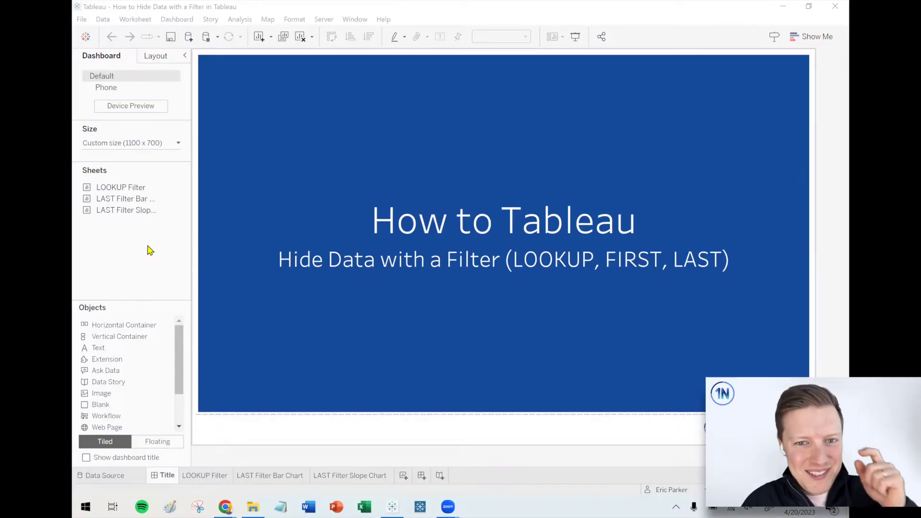
Switch to the LOOKUP Filter worksheet showing sub-category percent-of-total sales bars.
click(194, 476)
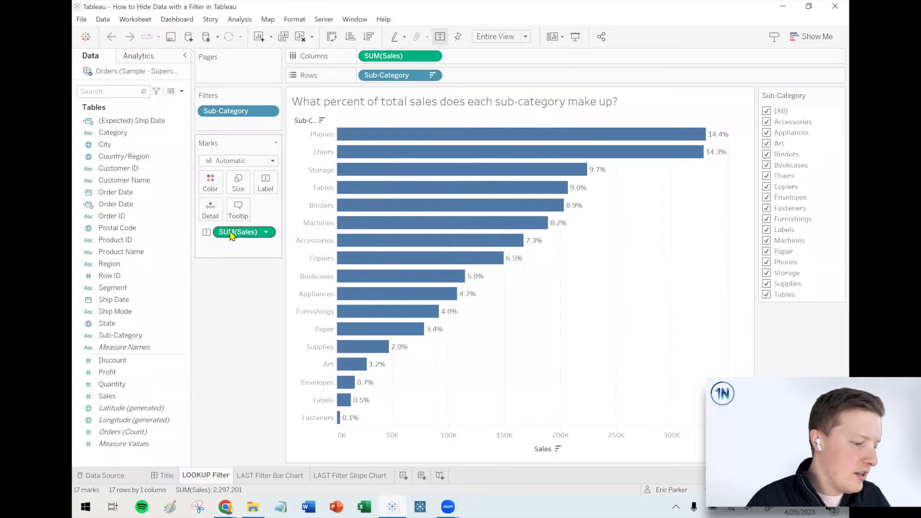
Uncheck Chairs in the Sub-Category filter card.
mouse_move(232, 236)
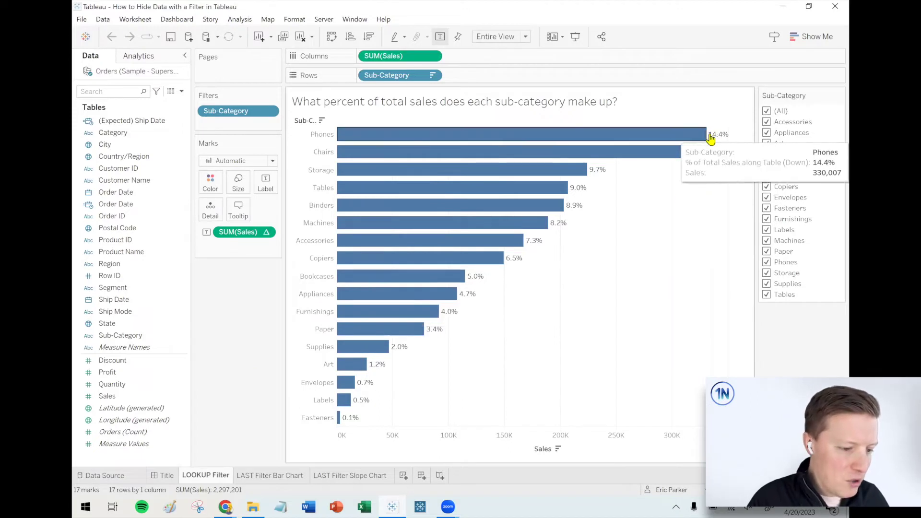
mouse_move(688, 153)
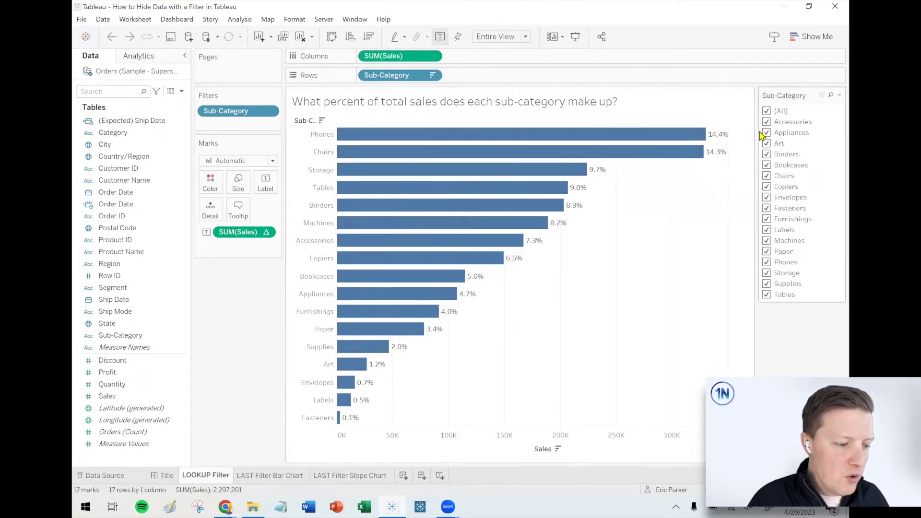
mouse_move(667, 140)
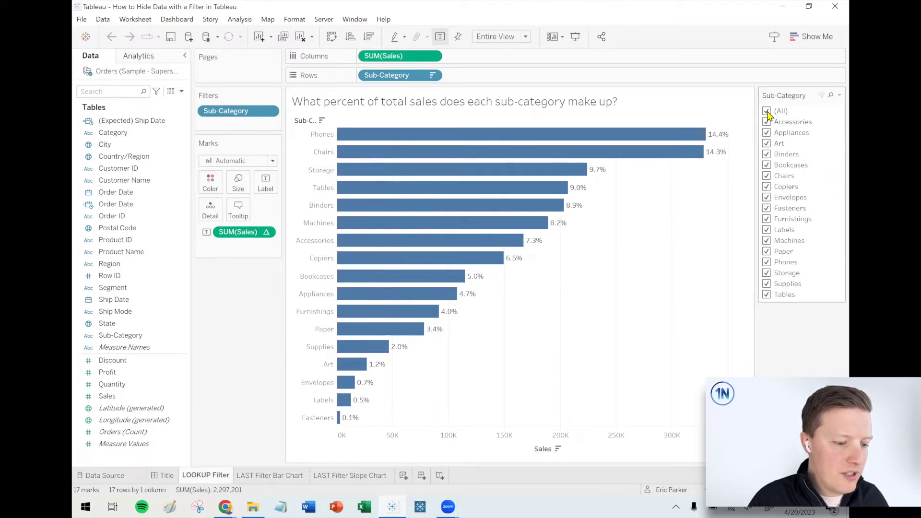
click(767, 177)
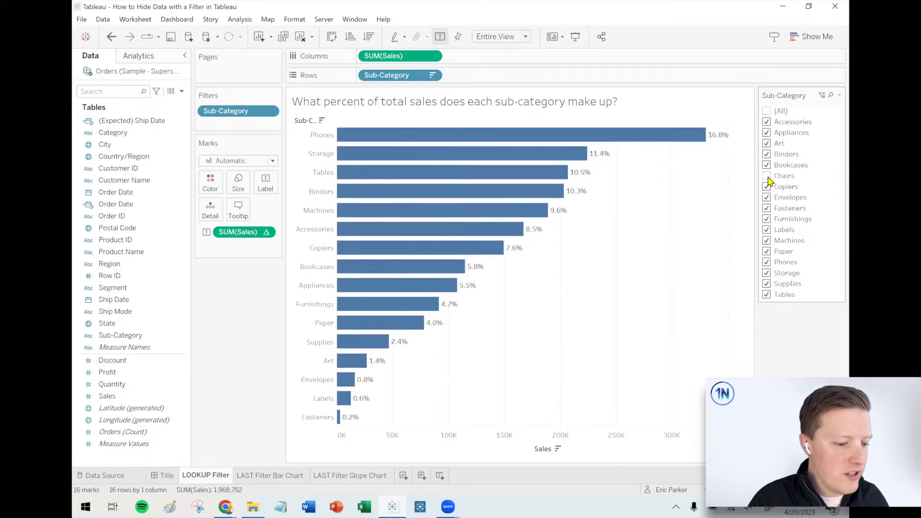
click(767, 177)
mouse_move(662, 159)
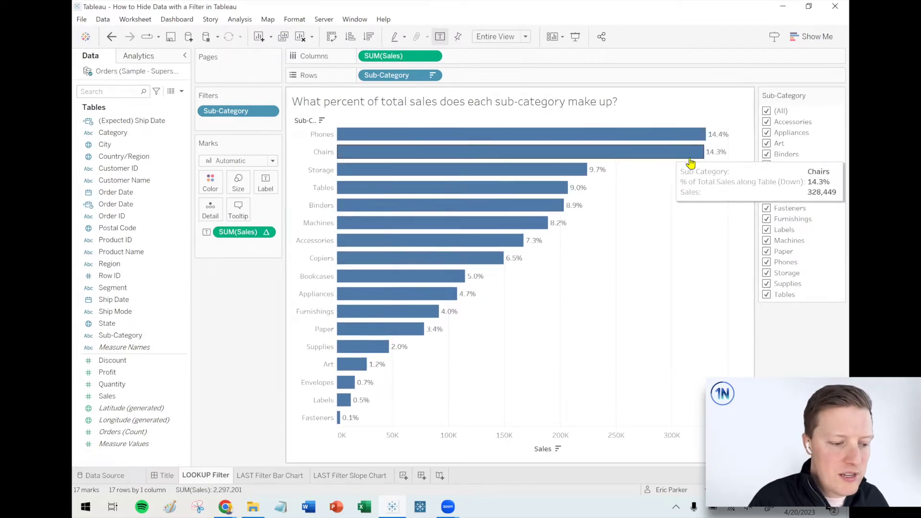
click(767, 176)
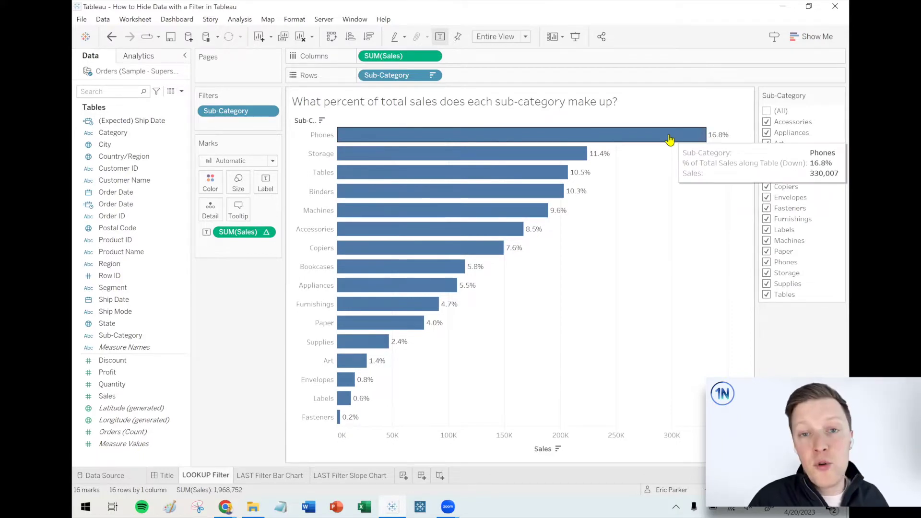
Also exclude Copiers, Envelopes, Fasteners and Furnishings, so Phones rises to 19.3%.
click(767, 187)
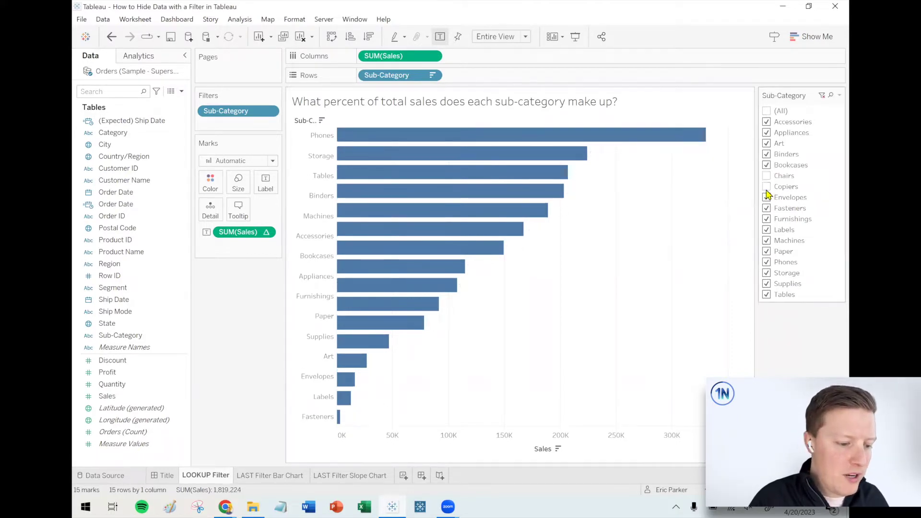
click(767, 197)
click(767, 208)
click(766, 218)
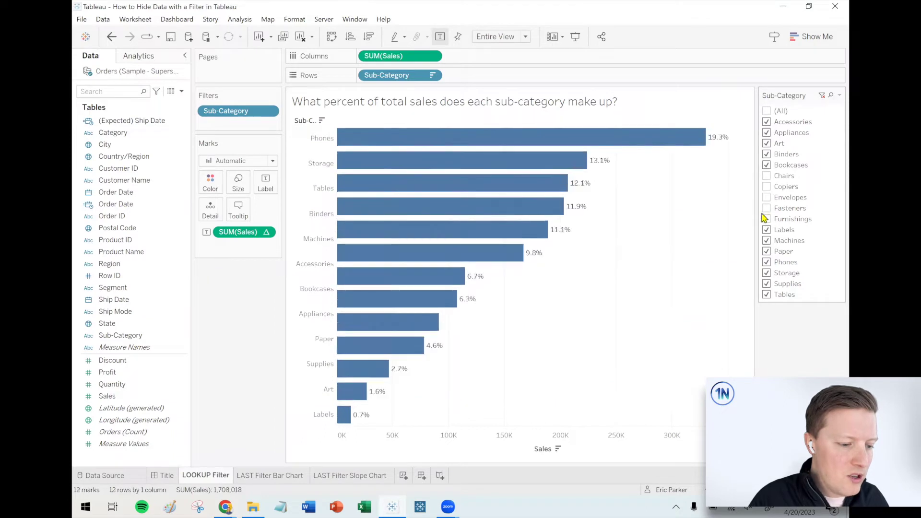
mouse_move(718, 144)
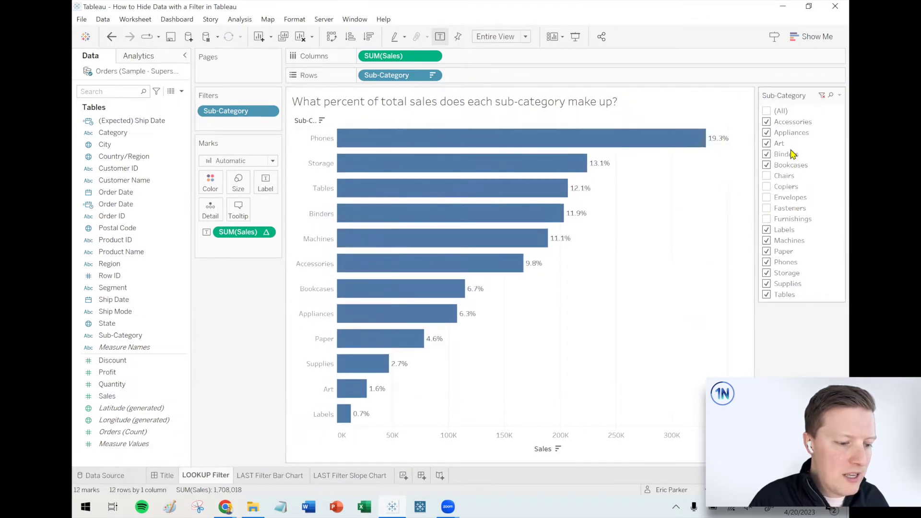
mouse_move(818, 113)
mouse_down()
mouse_move(813, 89)
mouse_move(749, 143)
mouse_move(781, 310)
mouse_move(842, 214)
mouse_move(818, 116)
mouse_up()
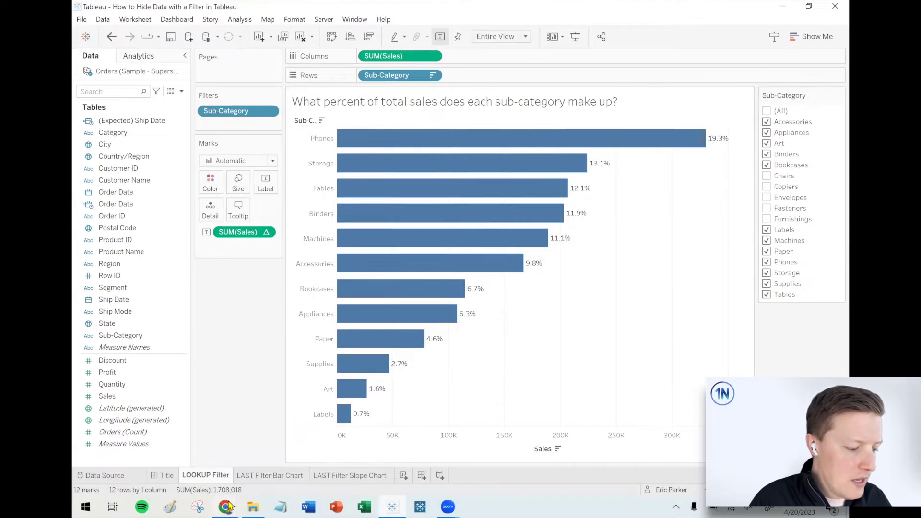
mouse_move(229, 505)
click(288, 487)
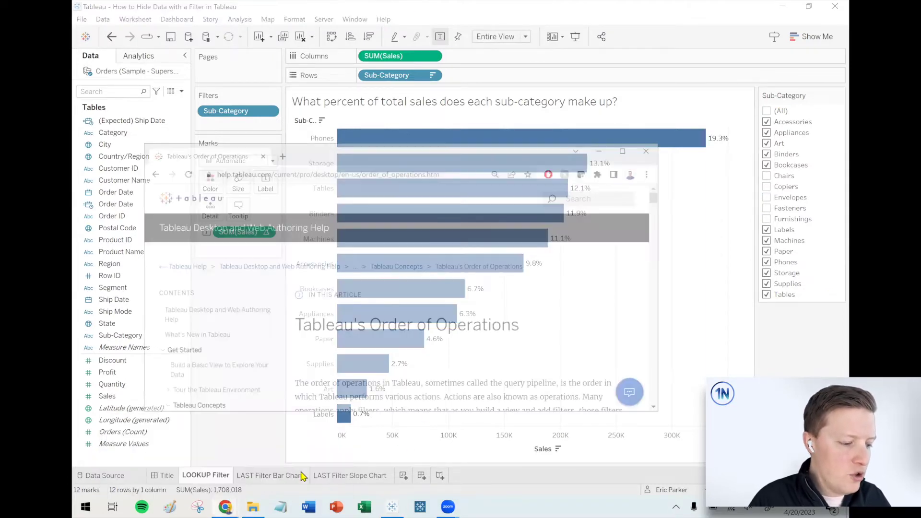
click(665, 105)
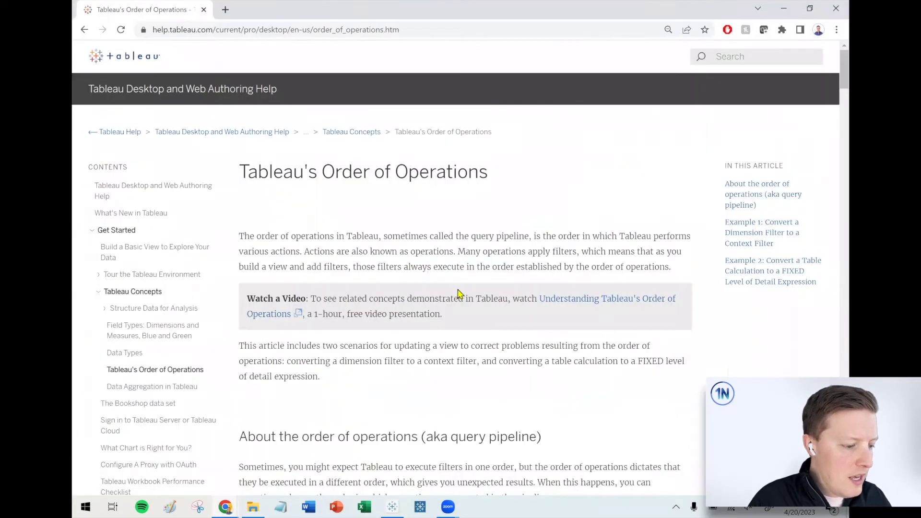
scroll(463, 291, down, 8)
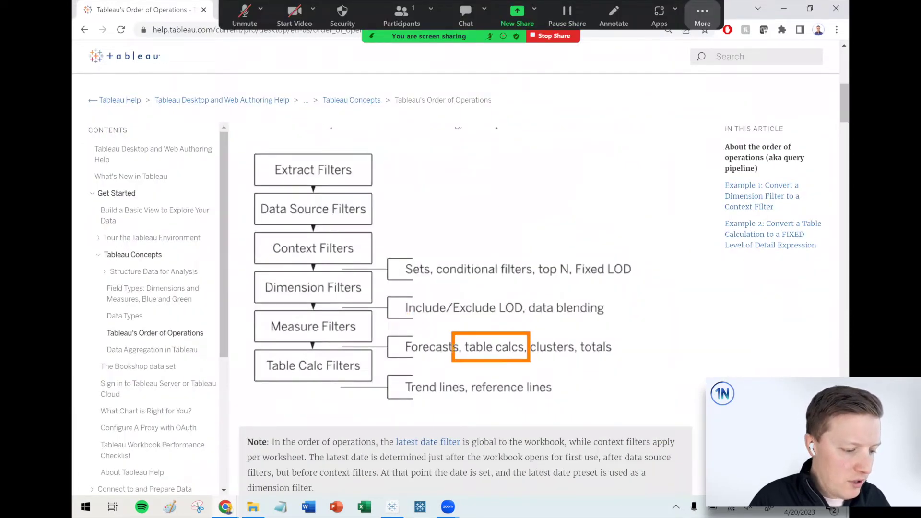
drag(259, 273, 371, 302)
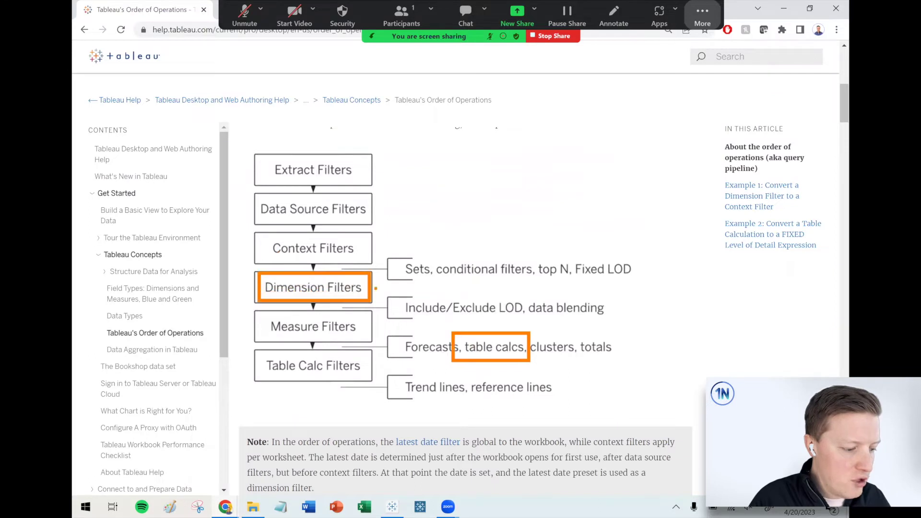
drag(453, 157, 449, 200)
mouse_move(495, 161)
mouse_down()
mouse_move(498, 195)
mouse_move(515, 176)
mouse_up()
mouse_move(491, 204)
mouse_down()
mouse_move(384, 264)
mouse_move(390, 324)
mouse_move(416, 326)
mouse_move(408, 313)
mouse_move(453, 329)
mouse_move(380, 331)
mouse_move(415, 291)
mouse_up()
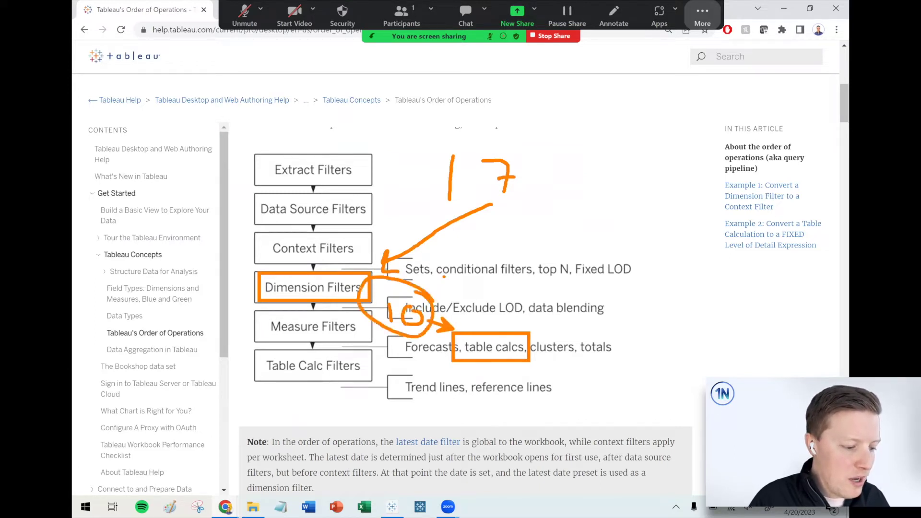
drag(498, 217, 513, 217)
drag(505, 206, 505, 300)
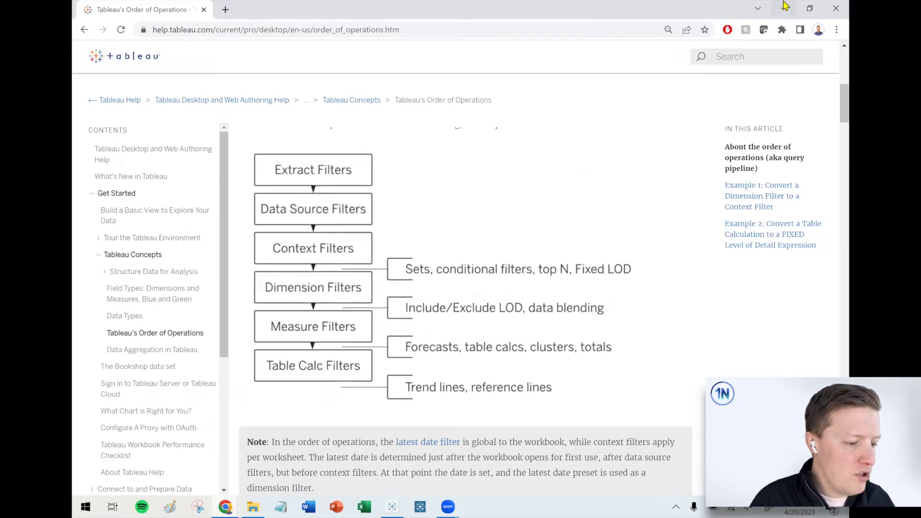
key(alt+Tab)
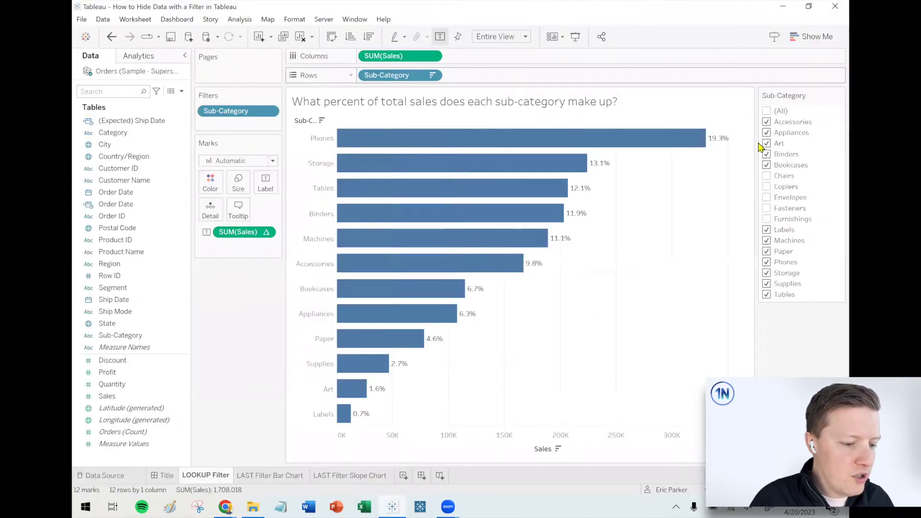
Check (All) in the Sub-Category filter card to restore all 17 sub-category bars.
click(767, 111)
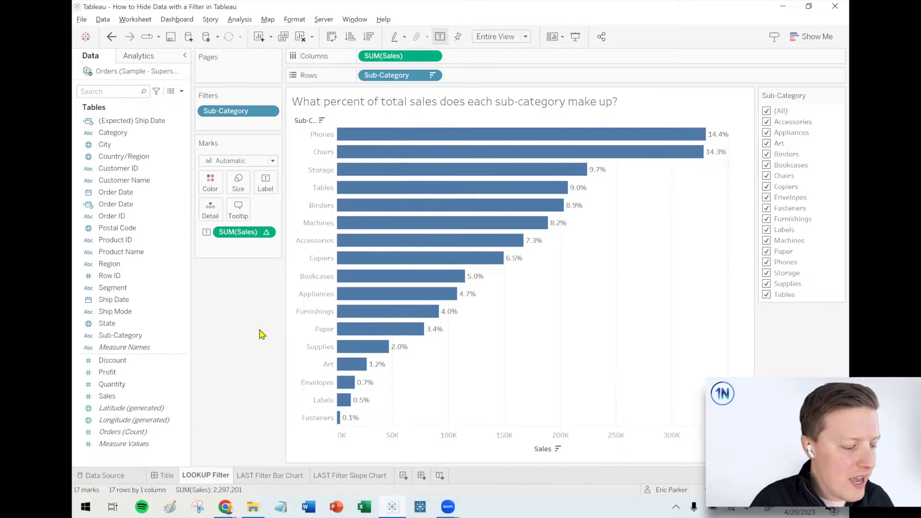
key(alt+Tab)
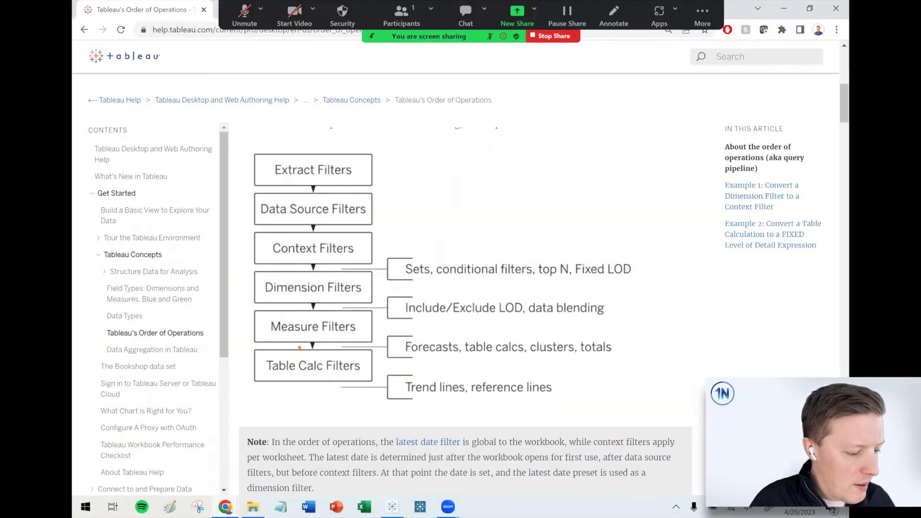
Review the help page's order-of-operations diagram, where Table Calc Filters come last, then return to Tableau.
mouse_move(263, 349)
mouse_down()
mouse_move(307, 351)
mouse_move(357, 391)
mouse_move(280, 344)
mouse_up()
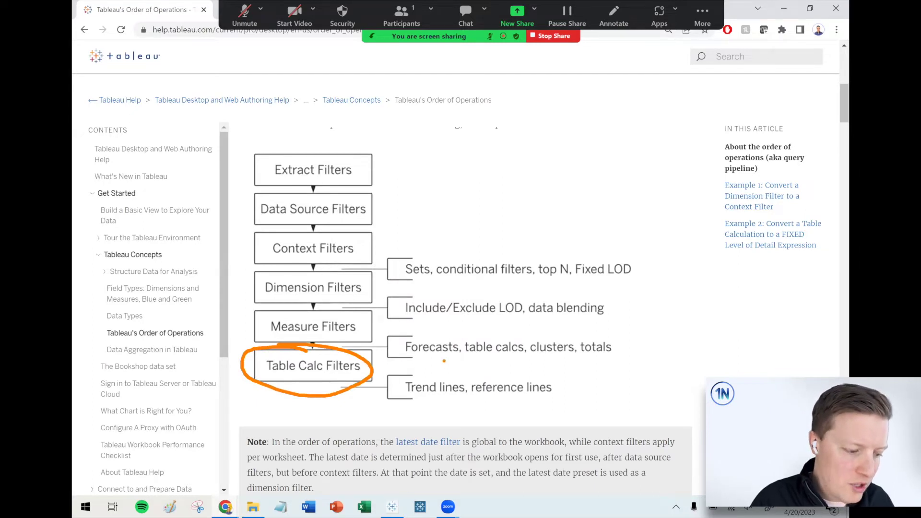
drag(460, 358, 529, 360)
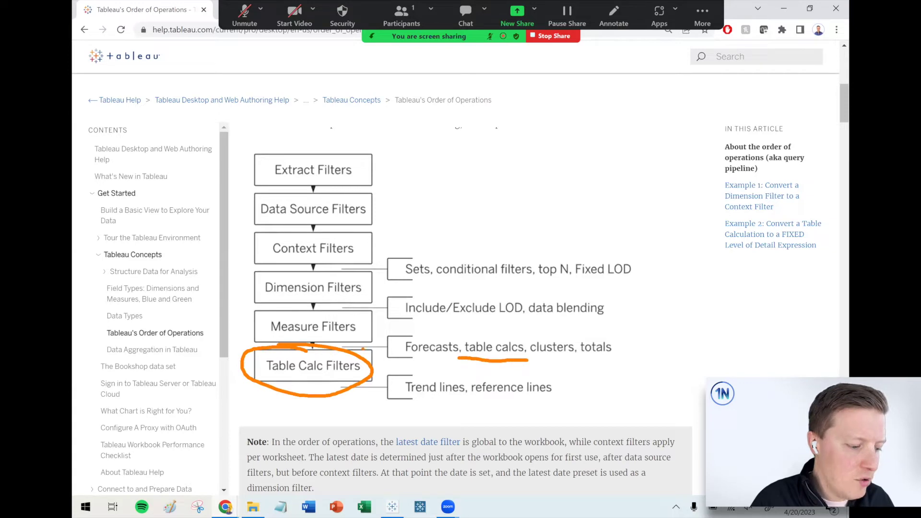
key(alt+s)
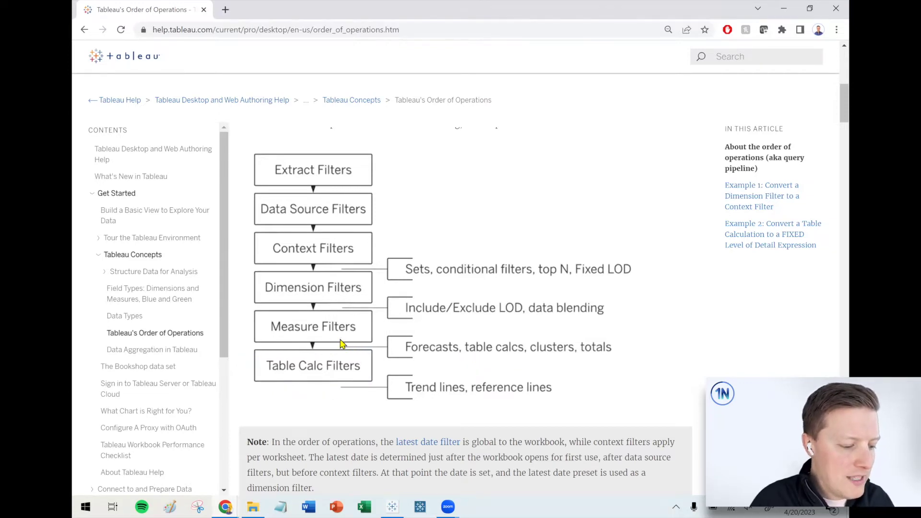
key(alt+Tab)
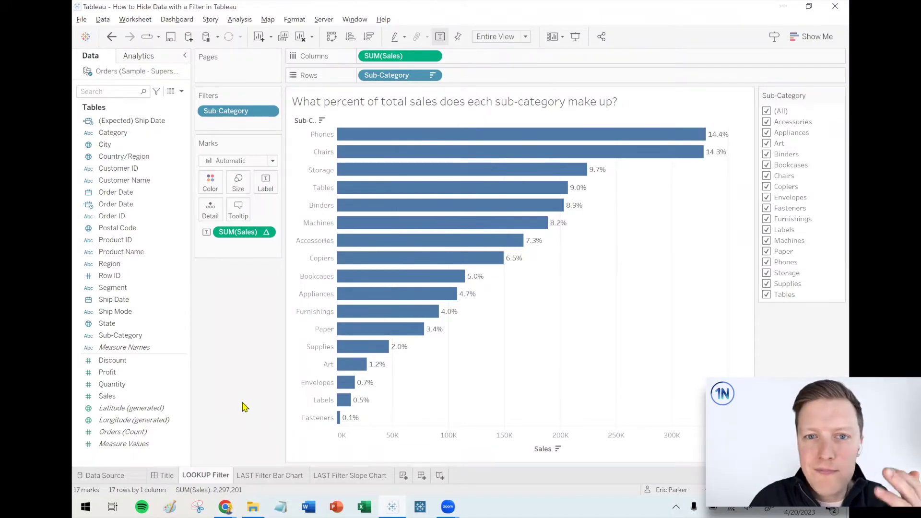
Hide the ten lower sub-category bars, Copiers through Fasteners.
click(315, 260)
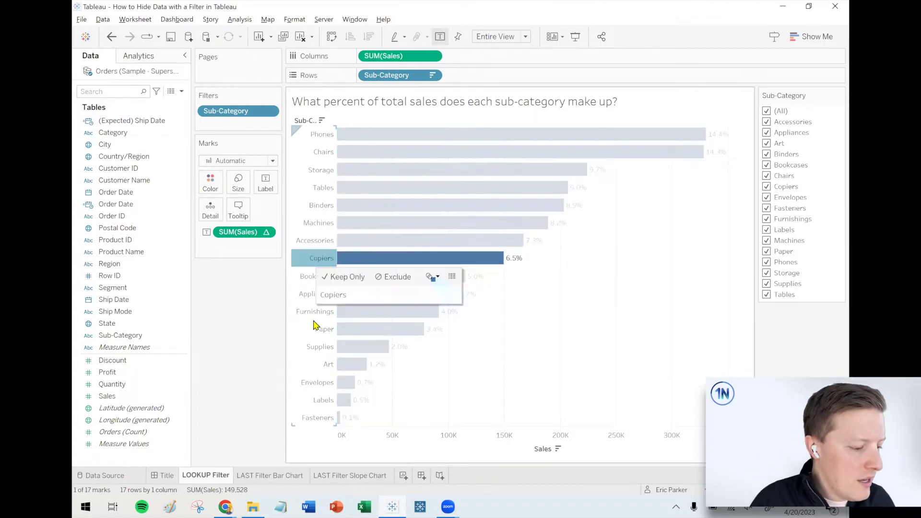
shift+click(318, 420)
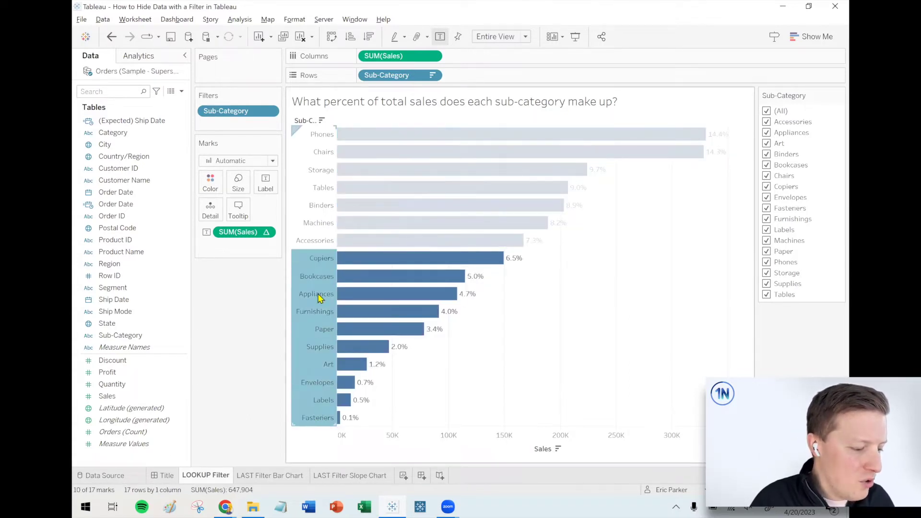
mouse_move(319, 298)
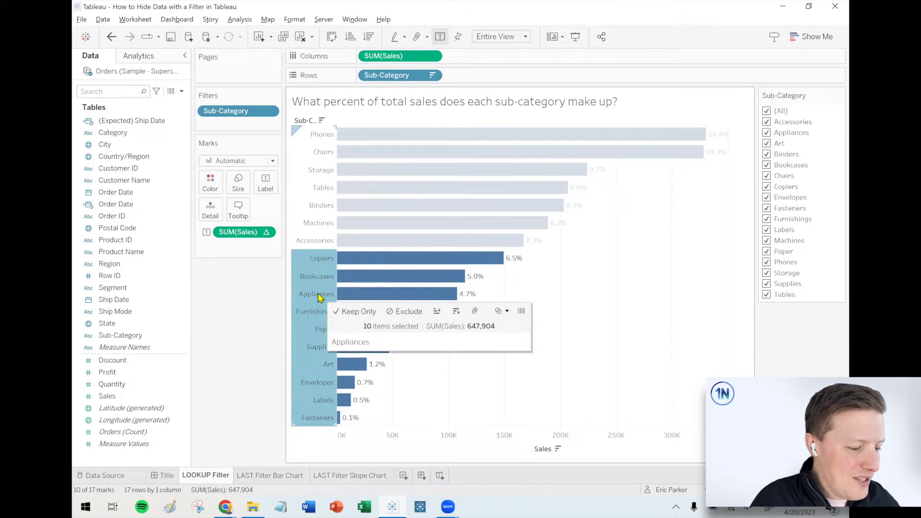
right_click(319, 297)
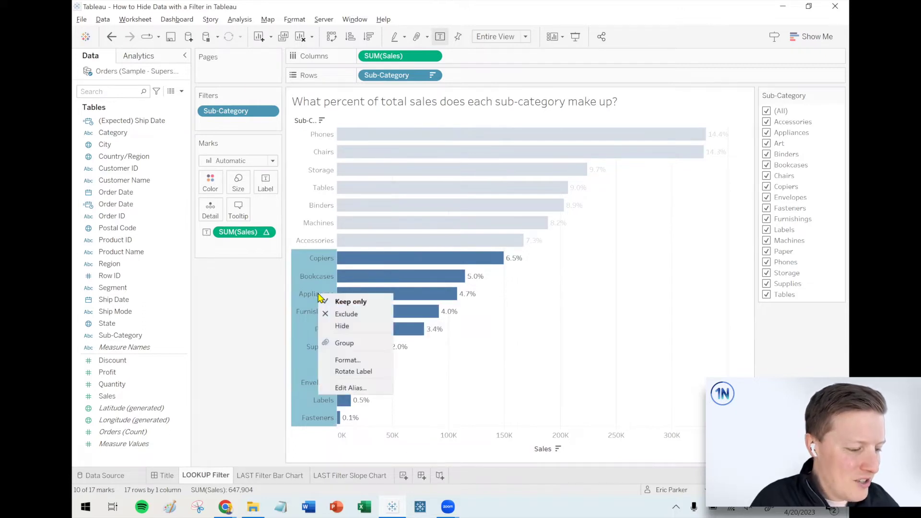
click(363, 328)
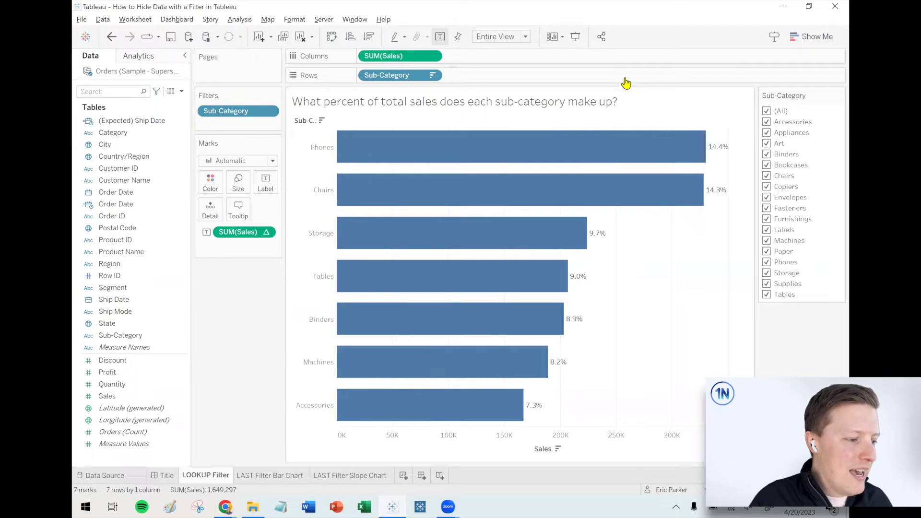
Restore the hidden sub-categories with Show hidden data and drag the Sub-Category filter off.
right_click(390, 76)
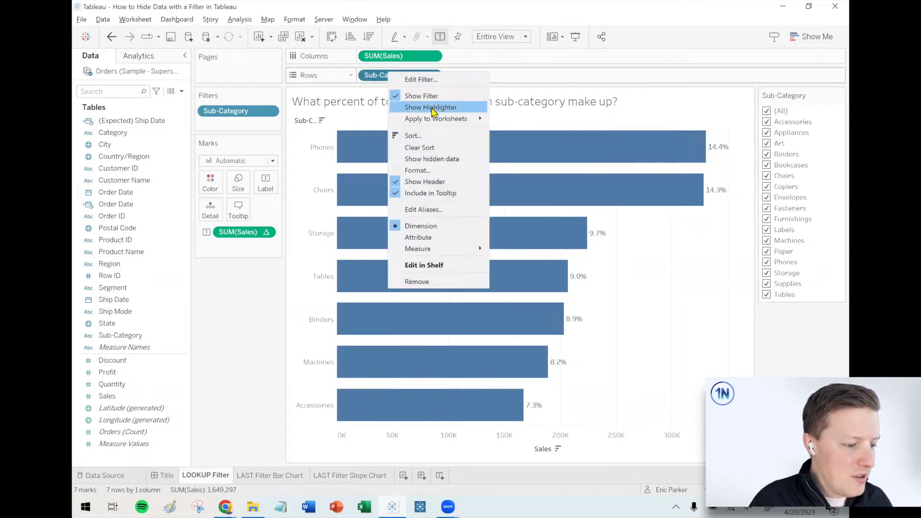
click(440, 160)
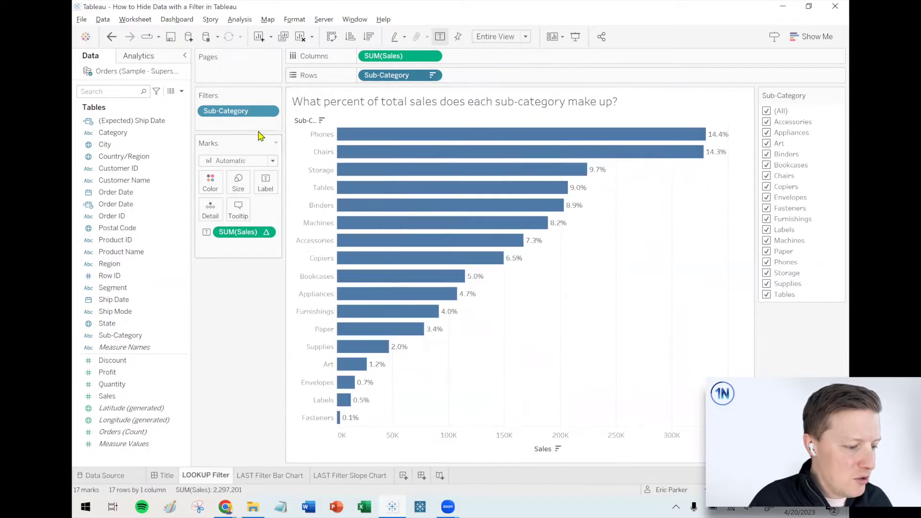
drag(234, 115, 188, 158)
Start a new calculated field and read the LOOKUP description among Table Calculation functions.
click(181, 91)
click(179, 103)
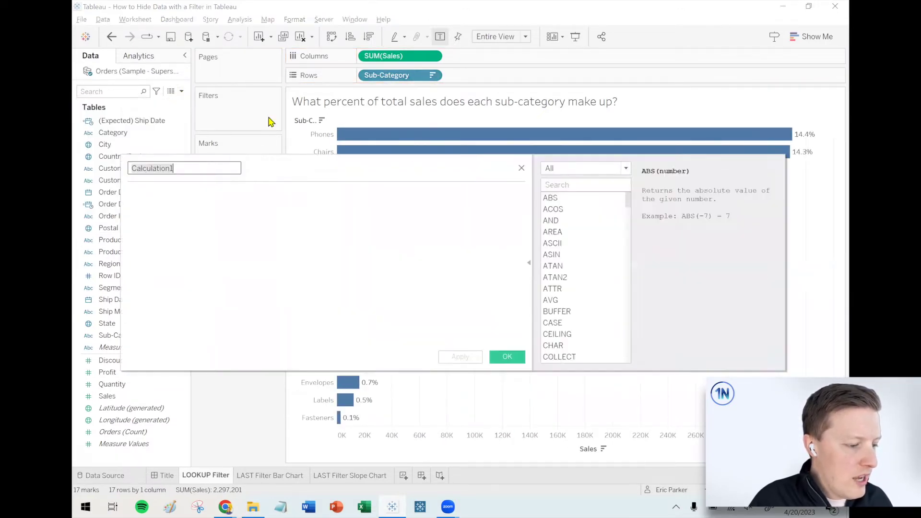
click(568, 170)
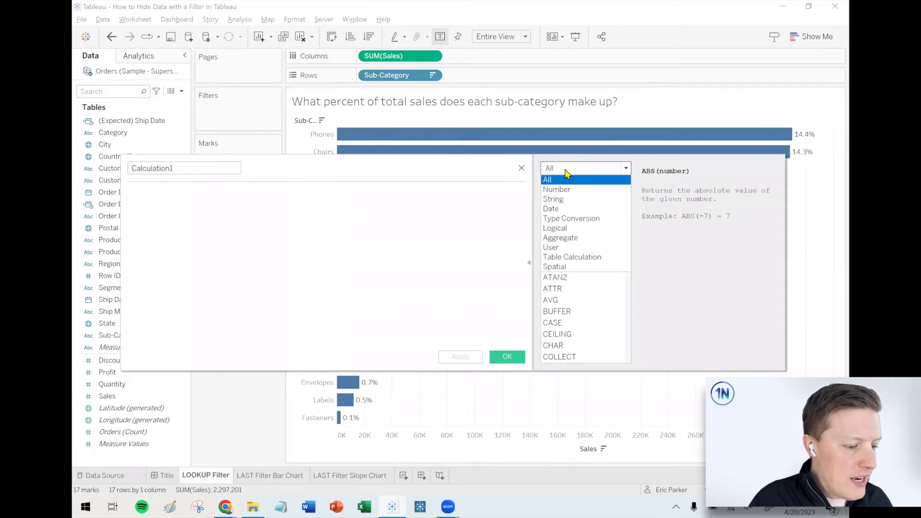
click(570, 258)
scroll(590, 247, down, 6)
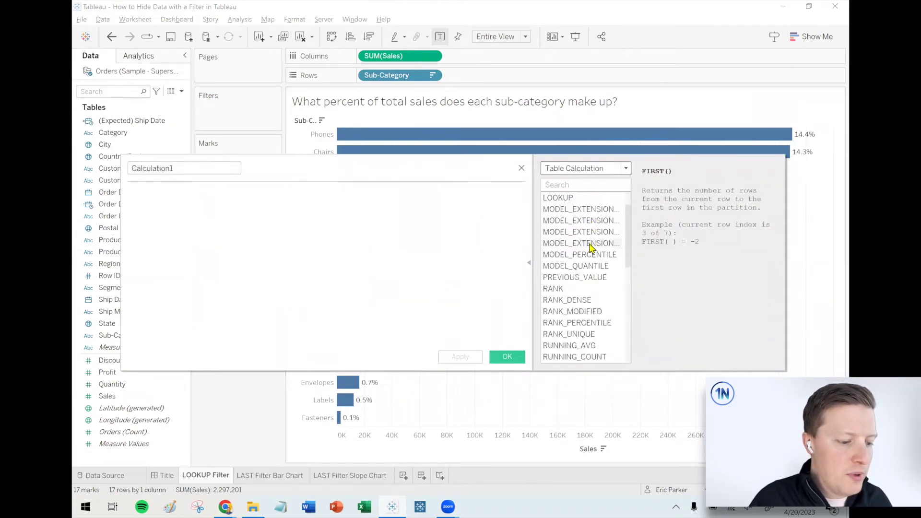
scroll(583, 288, down, 2)
scroll(581, 290, up, 8)
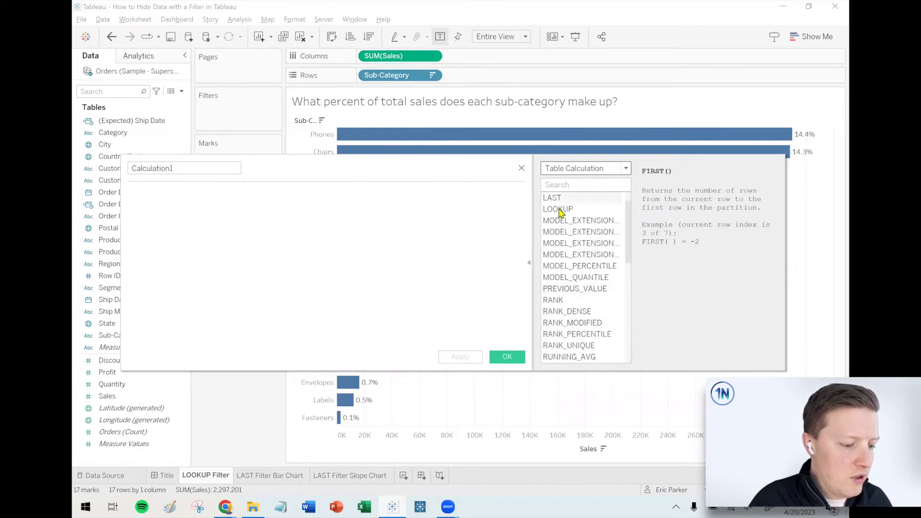
click(559, 210)
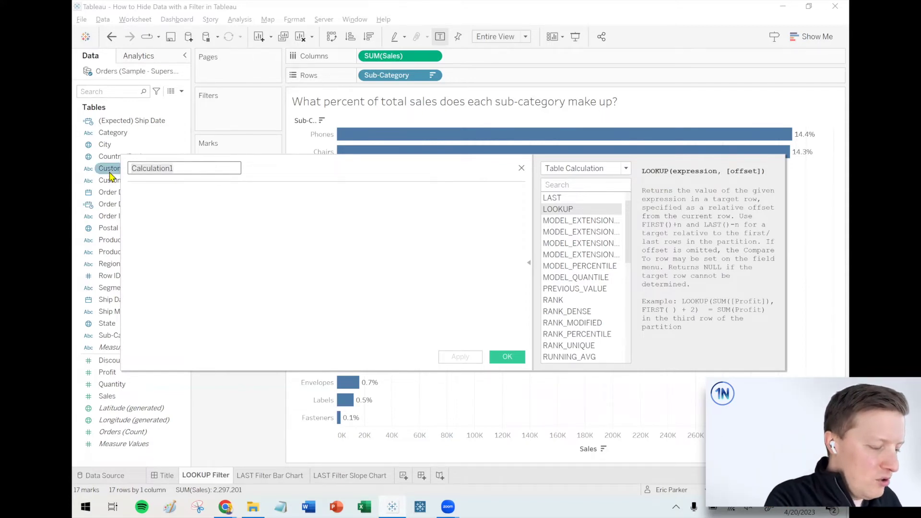
Name the field Sub-Category (LOOKUP) with formula LOOKUP(MIN([Sub-Category]),0).
text(Sub-Cate)
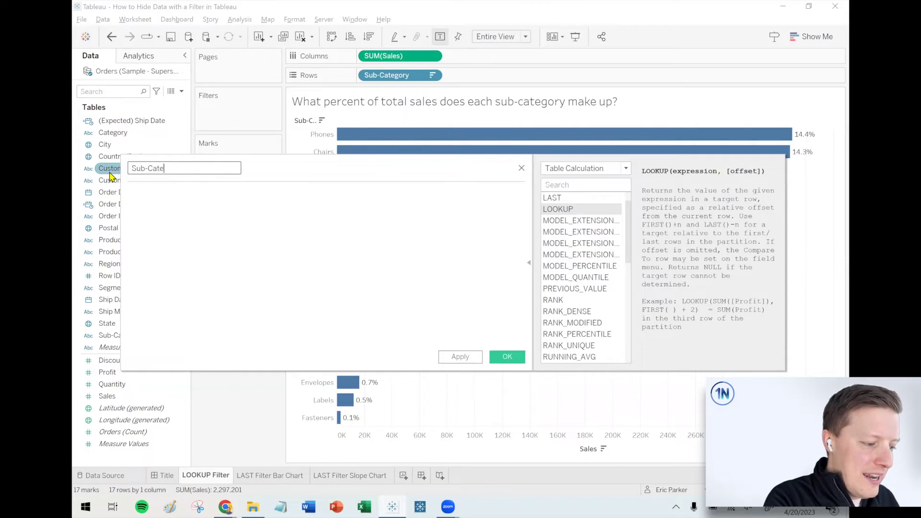
text(rory (LOOK)
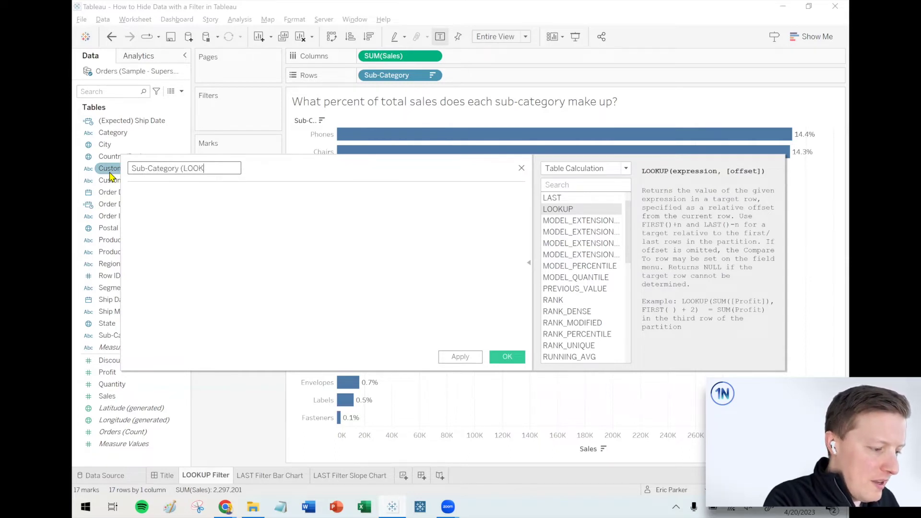
text(UP))
click(262, 233)
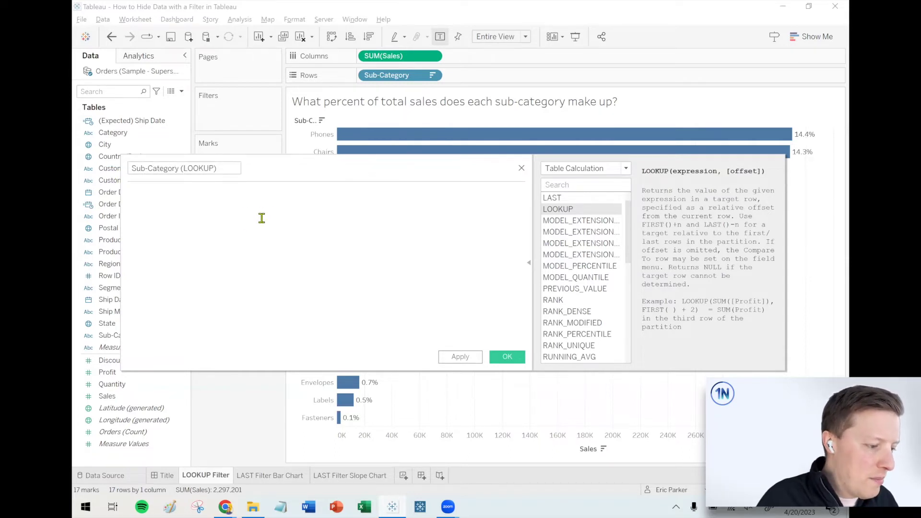
text(LOOKUP()
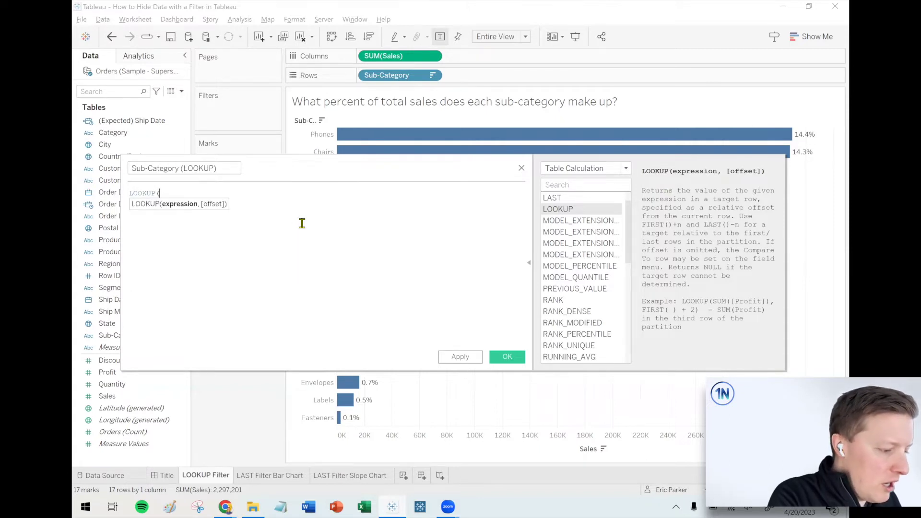
text(MIN([Sub-Category]),)
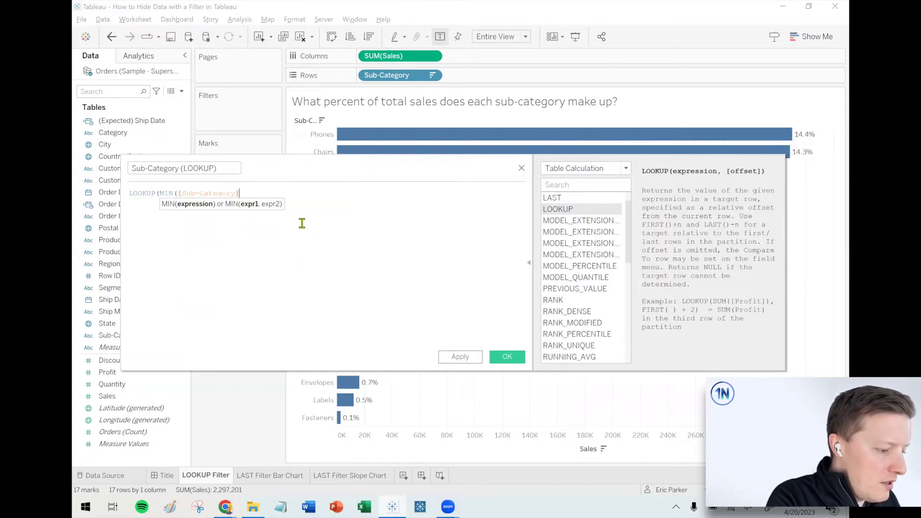
text(0))
scroll(298, 273, up, 5)
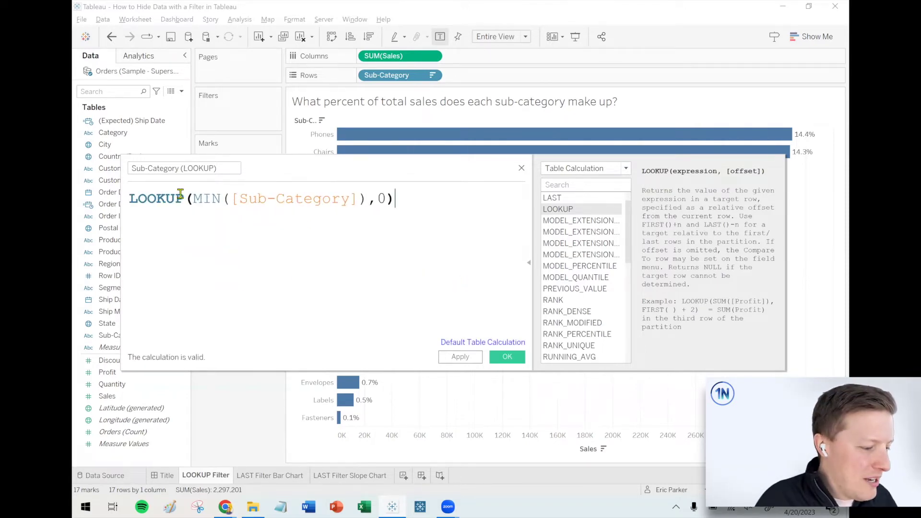
drag(341, 172, 348, 239)
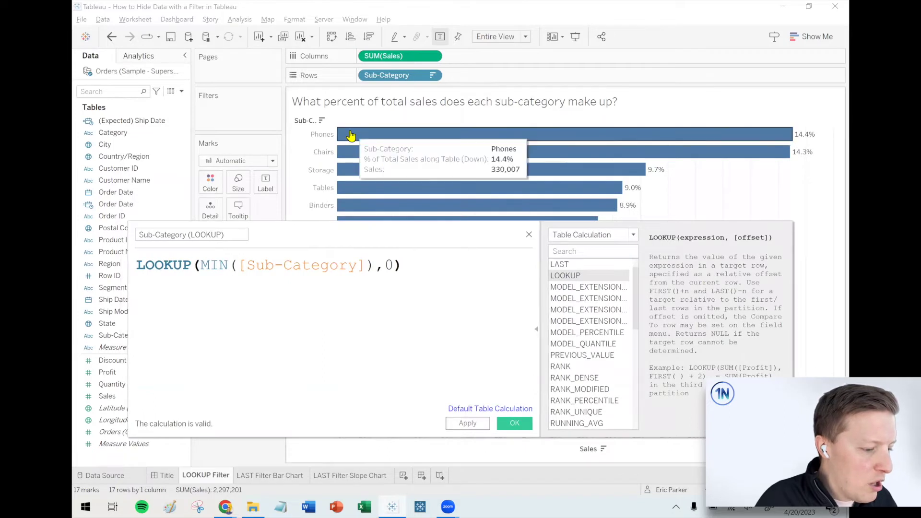
Try a LOOKUP offset of 1, then set the offset back to 0.
drag(239, 266, 366, 243)
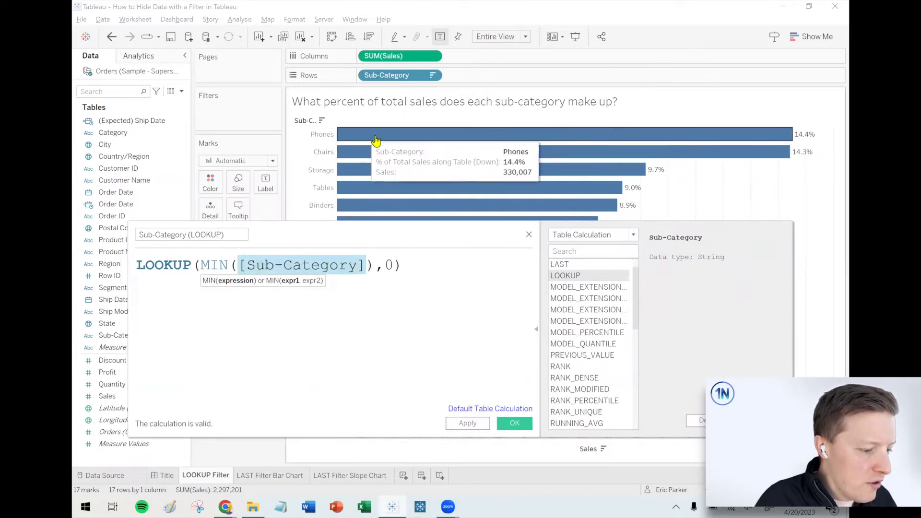
click(390, 269)
key(BackSpace)
text(1)
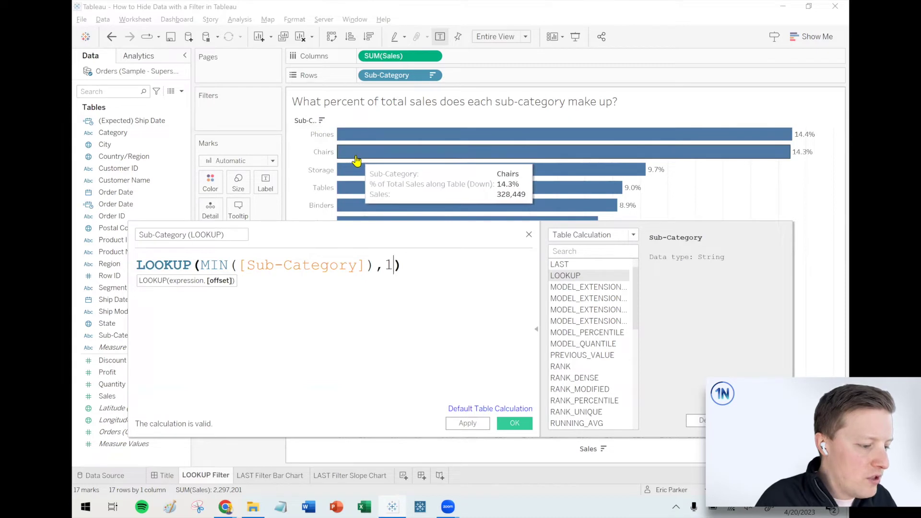
double_click(392, 268)
text(0)
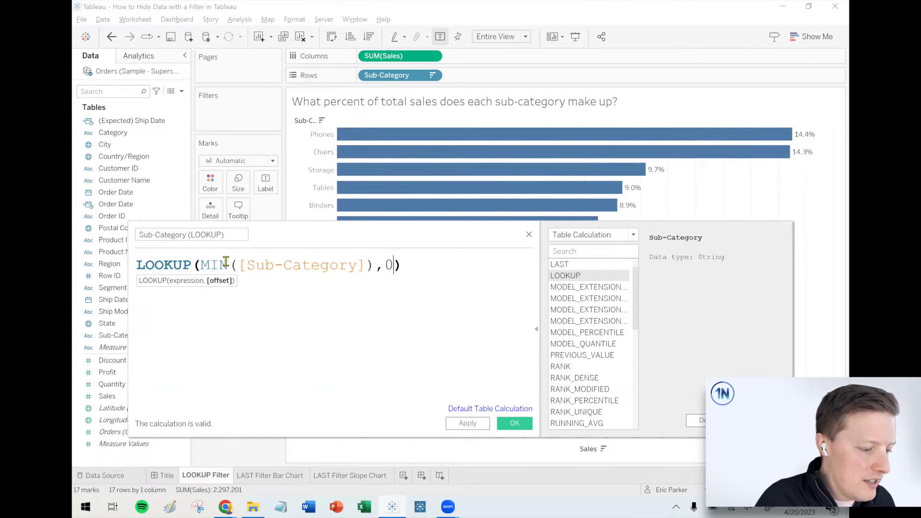
Try MAX instead of MIN, restore MIN, and check the LOOKUP and MIN function help.
drag(228, 266, 204, 268)
text(MAX)
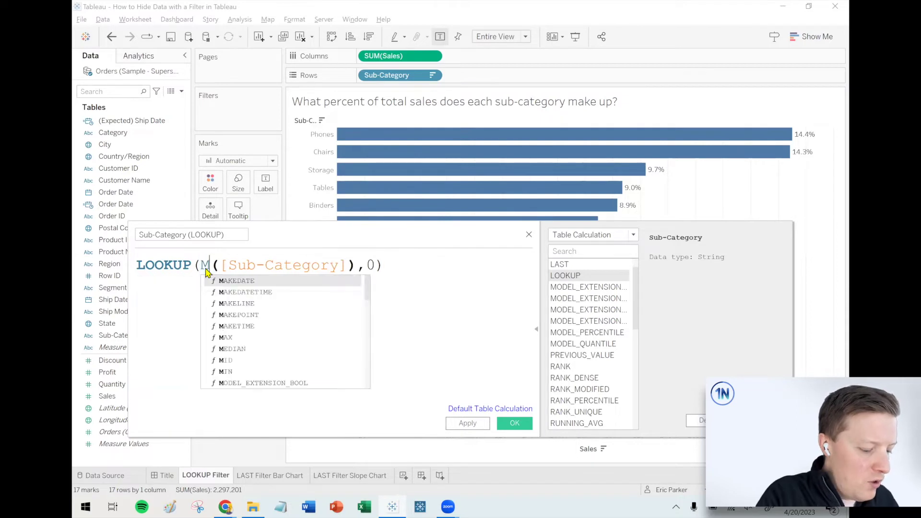
key(BackSpace)
key(BackSpace)
text(IN)
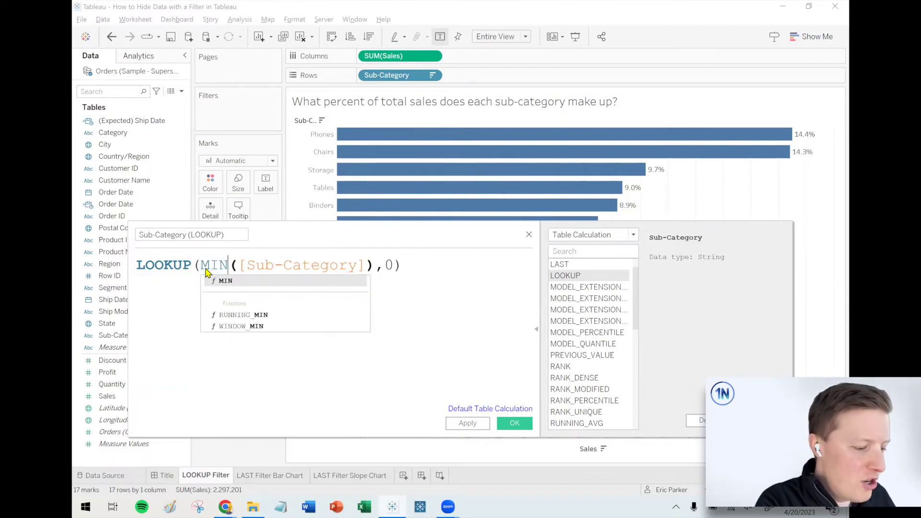
click(152, 262)
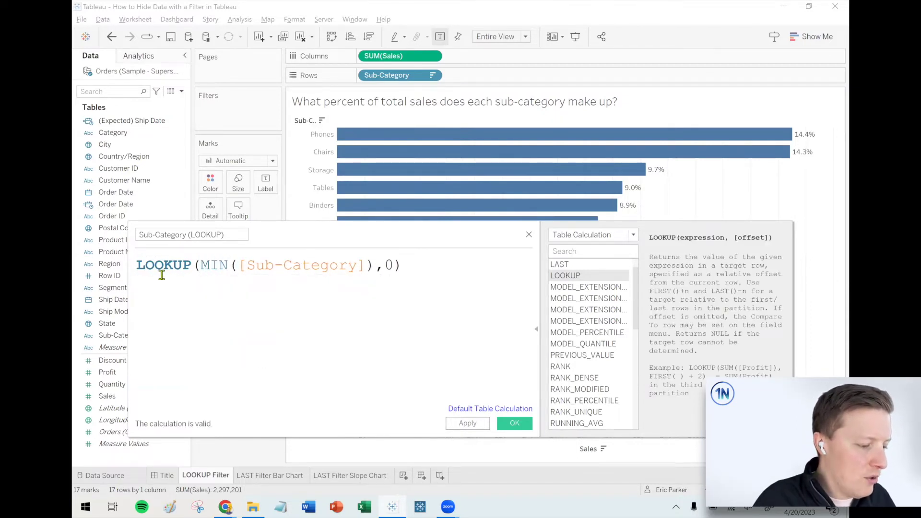
click(201, 267)
click(376, 272)
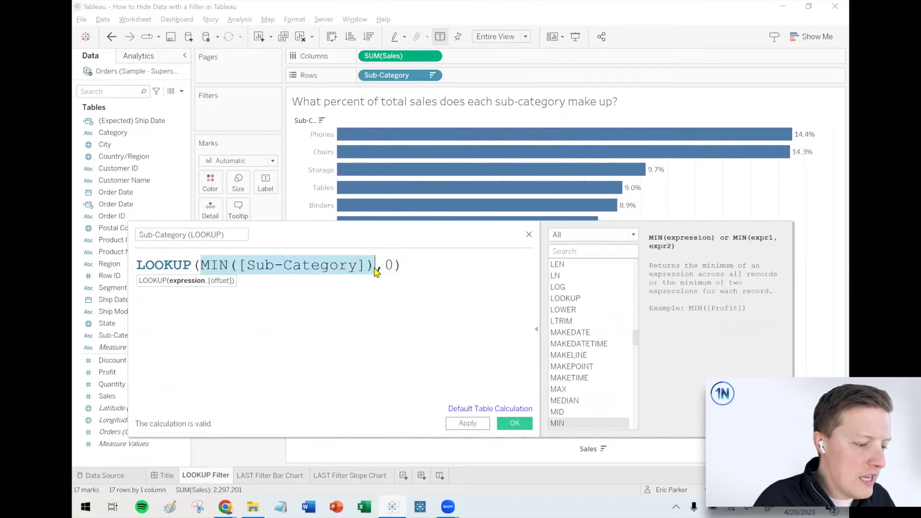
click(425, 310)
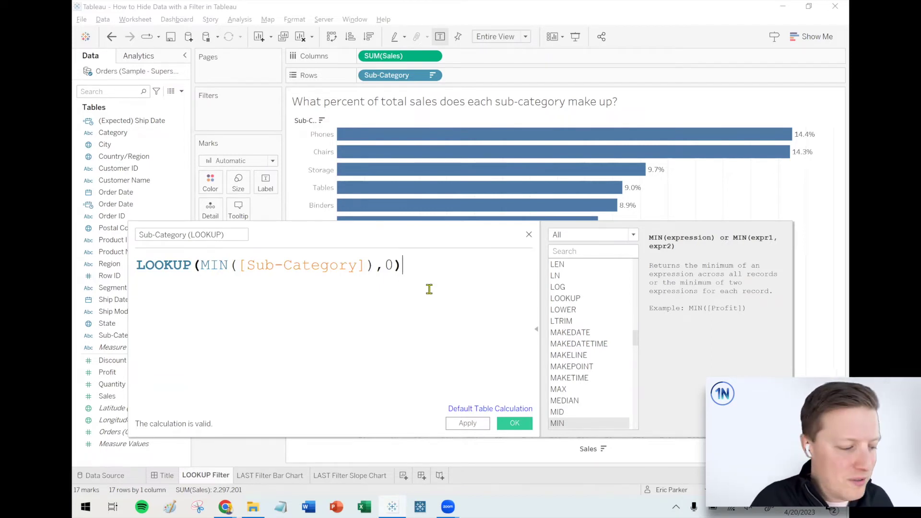
Save the field, filter on Sub-Category (LOOKUP) keeping all 17 values, and show its filter card.
click(516, 424)
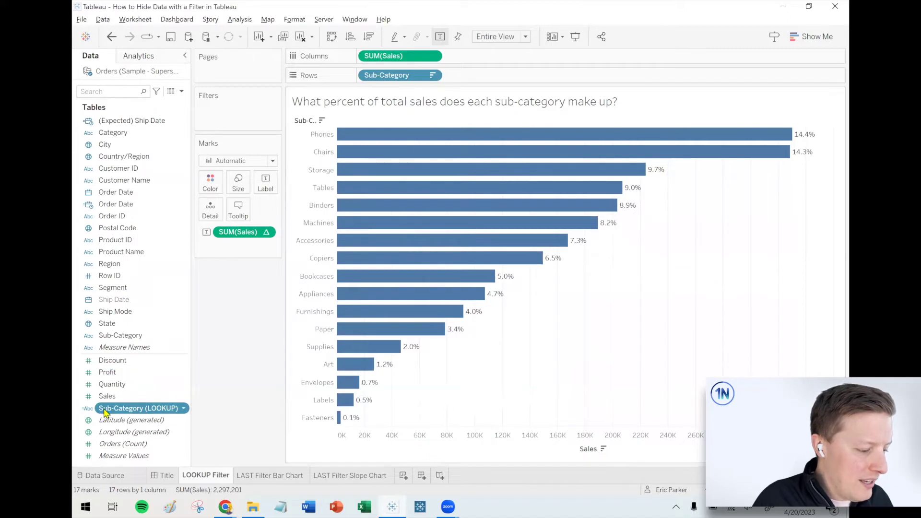
drag(104, 413, 232, 117)
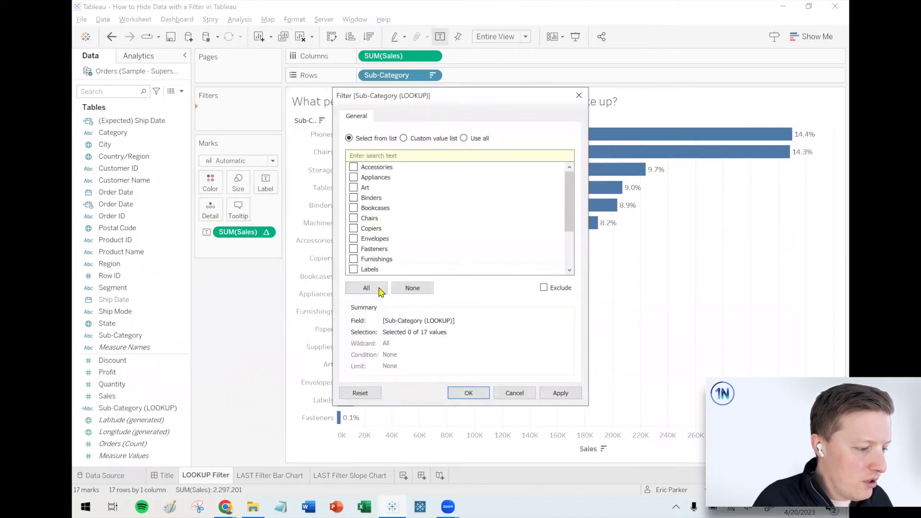
click(379, 289)
click(469, 393)
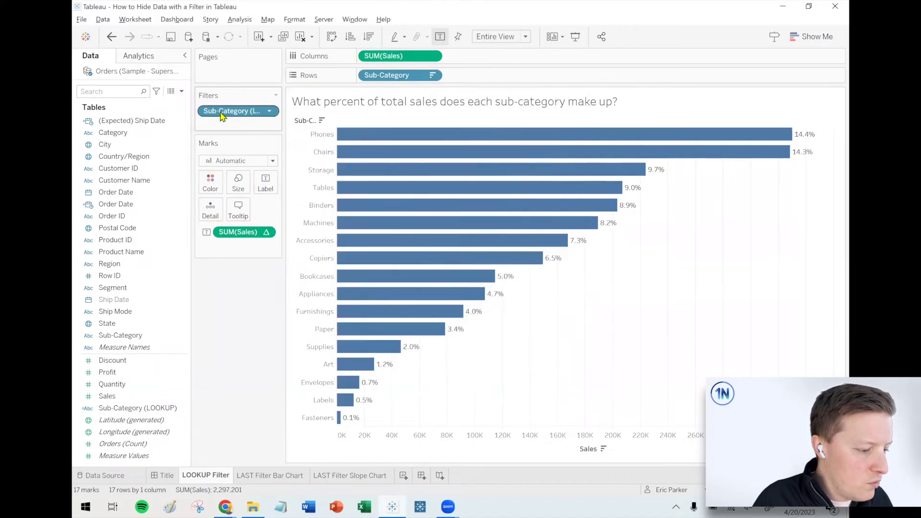
right_click(223, 115)
click(253, 139)
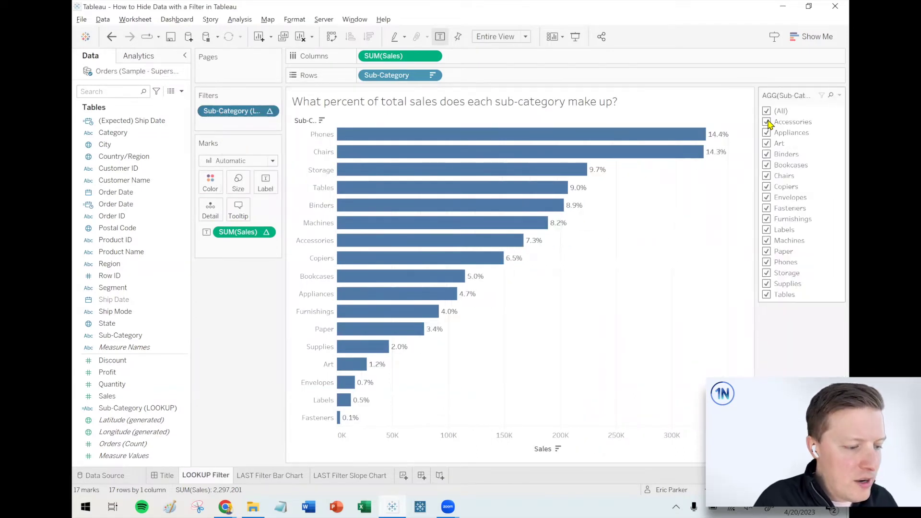
click(767, 111)
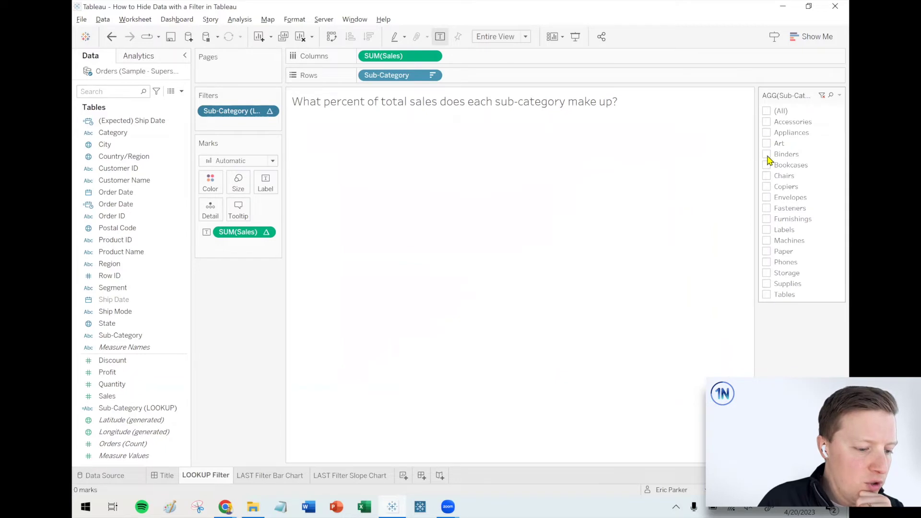
click(767, 176)
click(767, 187)
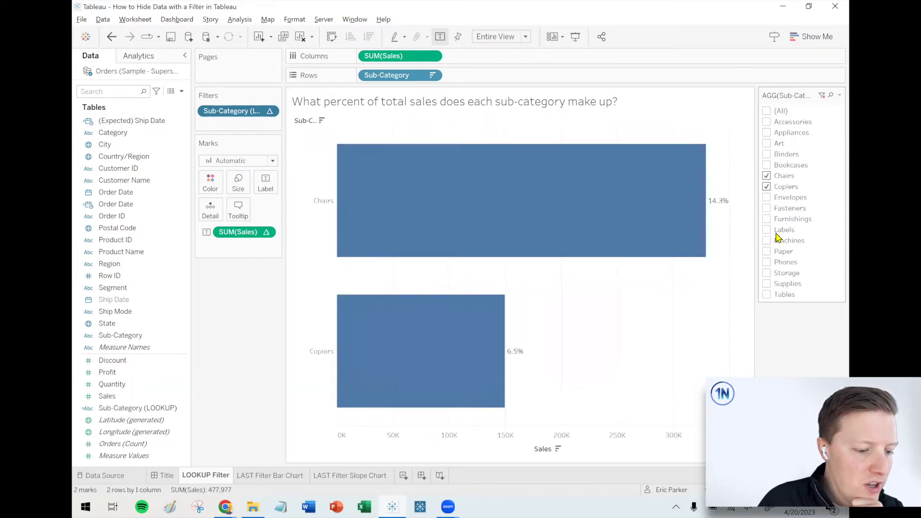
click(768, 241)
click(767, 133)
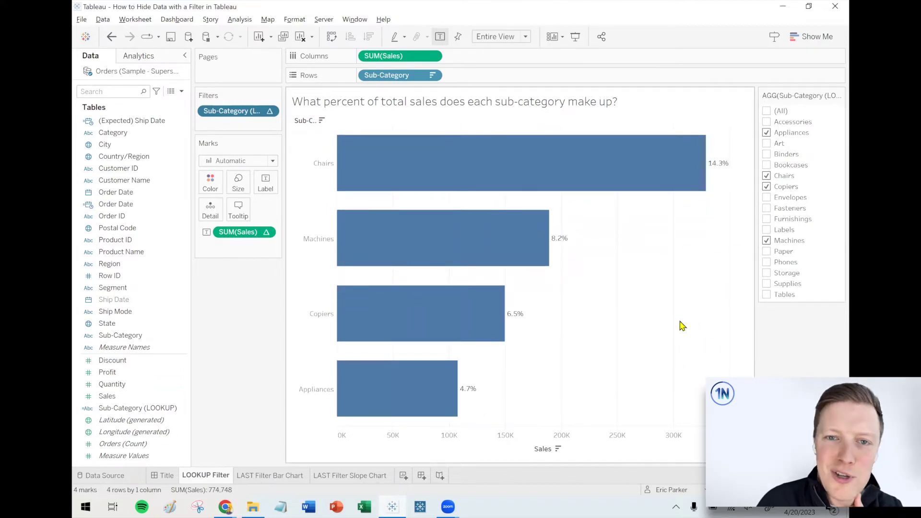
click(767, 263)
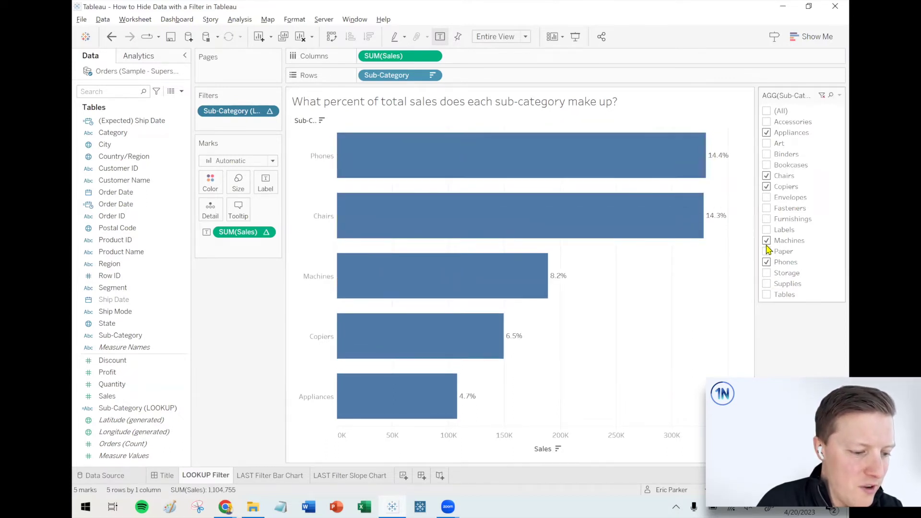
click(767, 241)
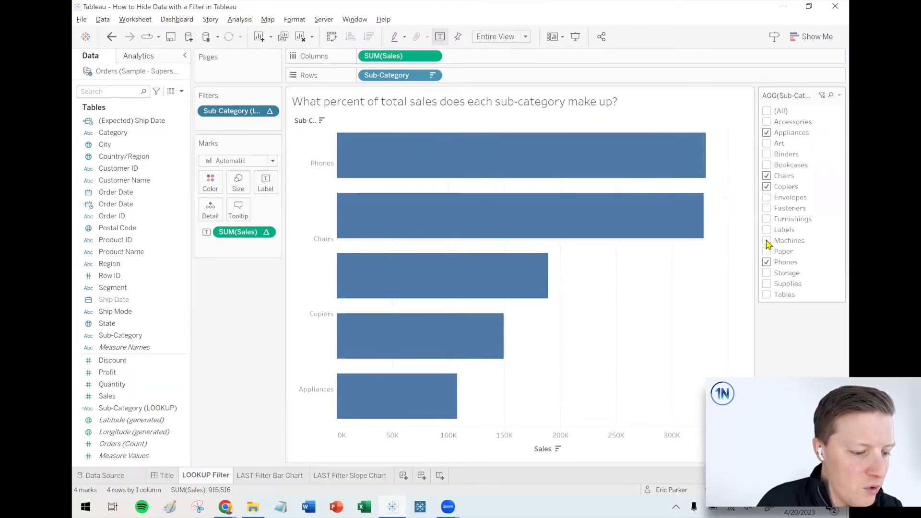
click(767, 111)
click(768, 112)
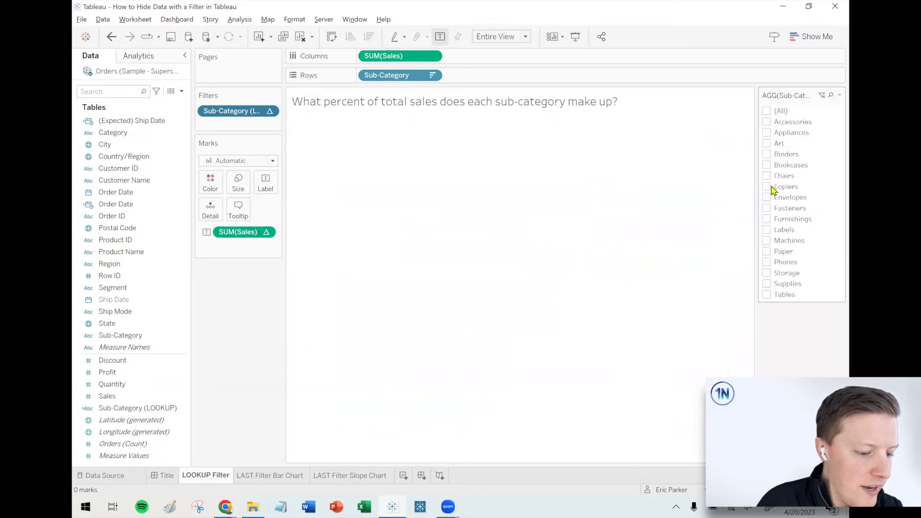
click(767, 262)
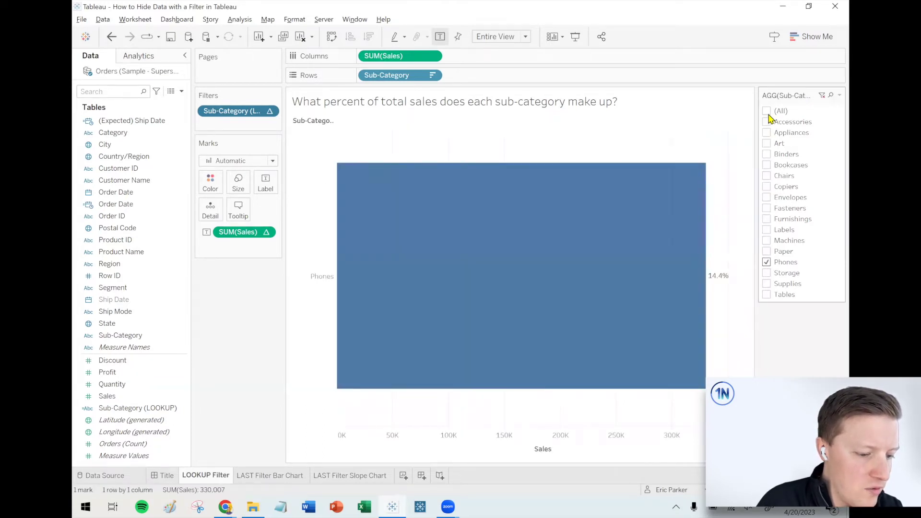
click(767, 112)
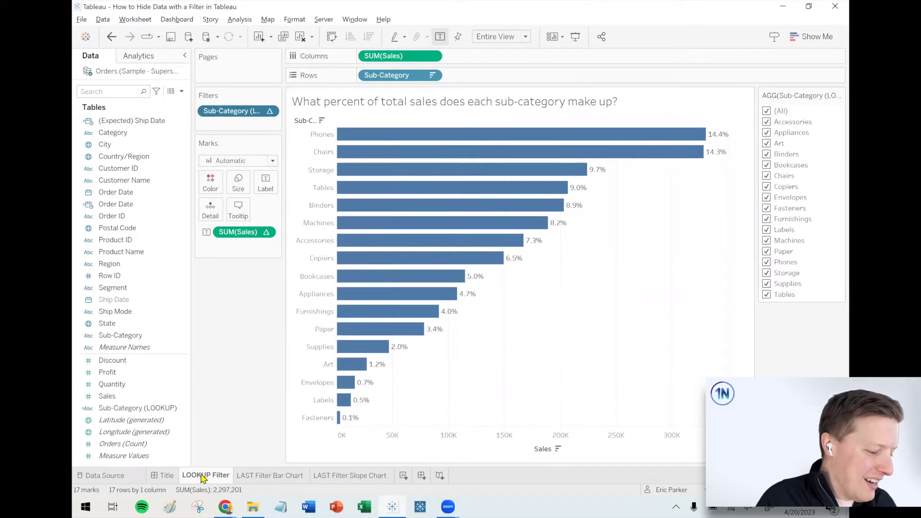
mouse_move(204, 479)
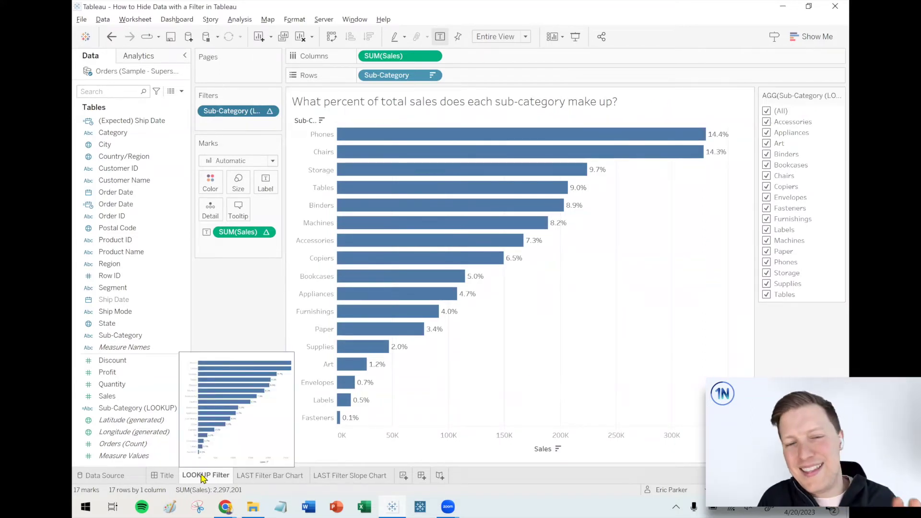
Open the Title dashboard and bring up the Order of Operations help page in Chrome.
click(164, 476)
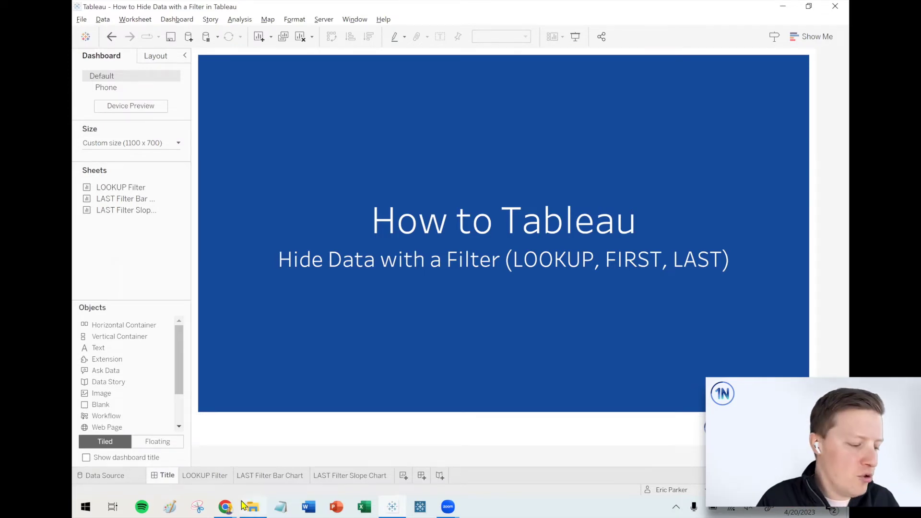
mouse_move(230, 507)
click(324, 426)
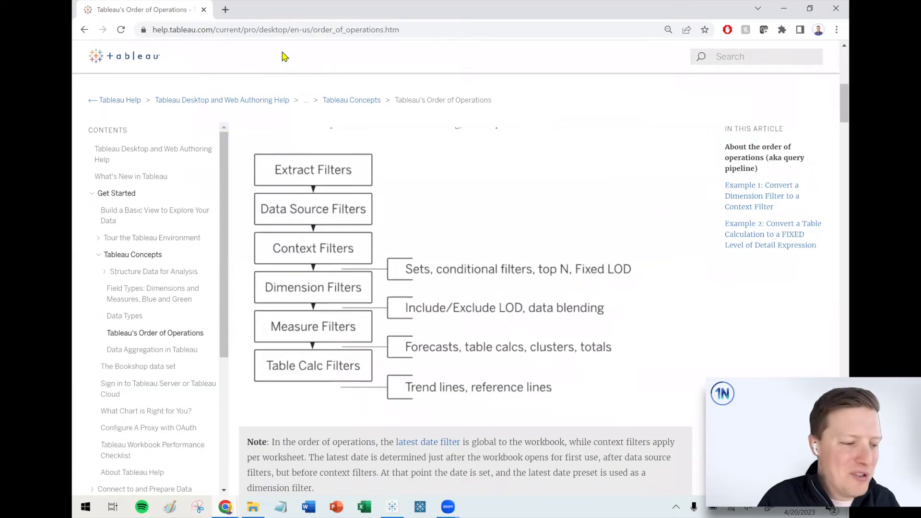
Minimize Chrome and return to the LOOKUP Filter sheet.
double_click(280, 18)
click(594, 179)
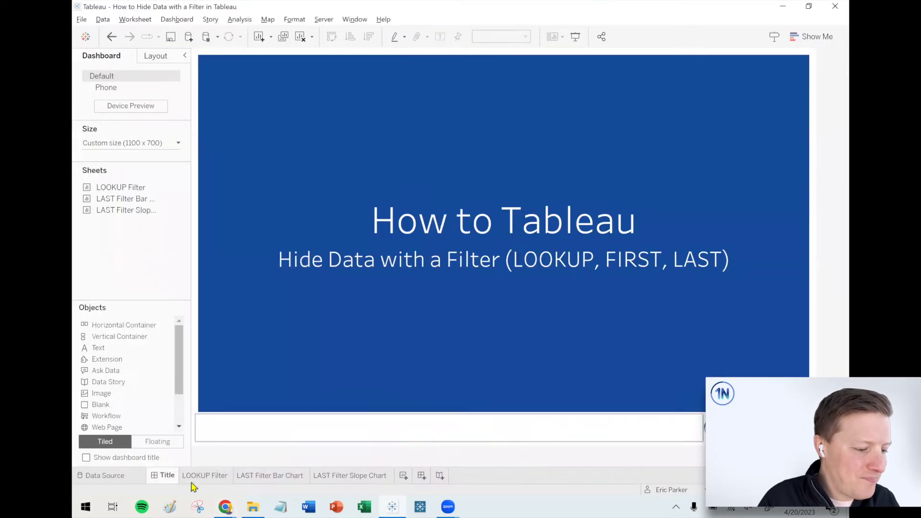
click(206, 475)
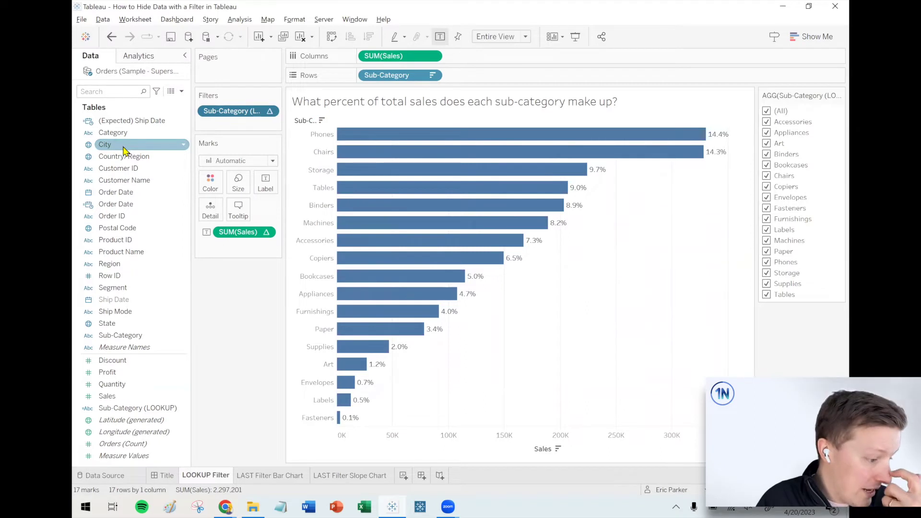
Select the State field in the Data pane.
click(142, 323)
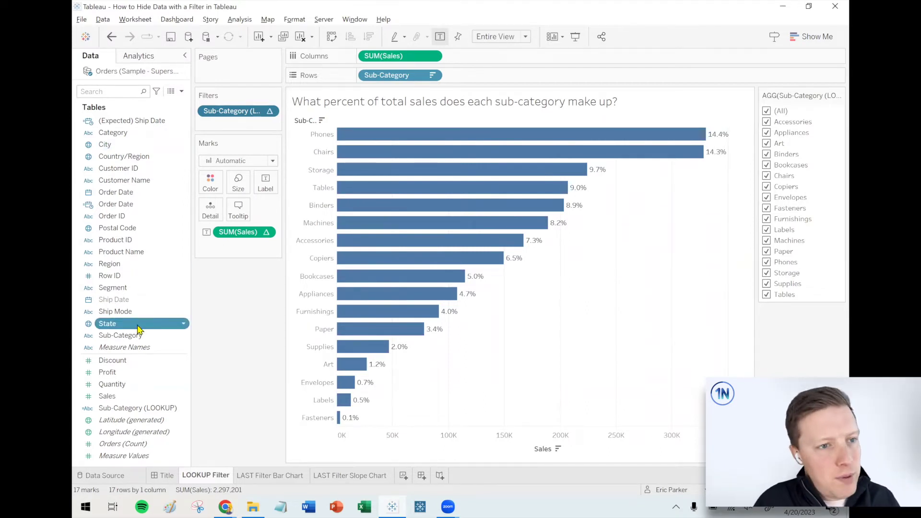
mouse_move(129, 322)
mouse_down()
mouse_move(130, 343)
mouse_move(130, 322)
mouse_up()
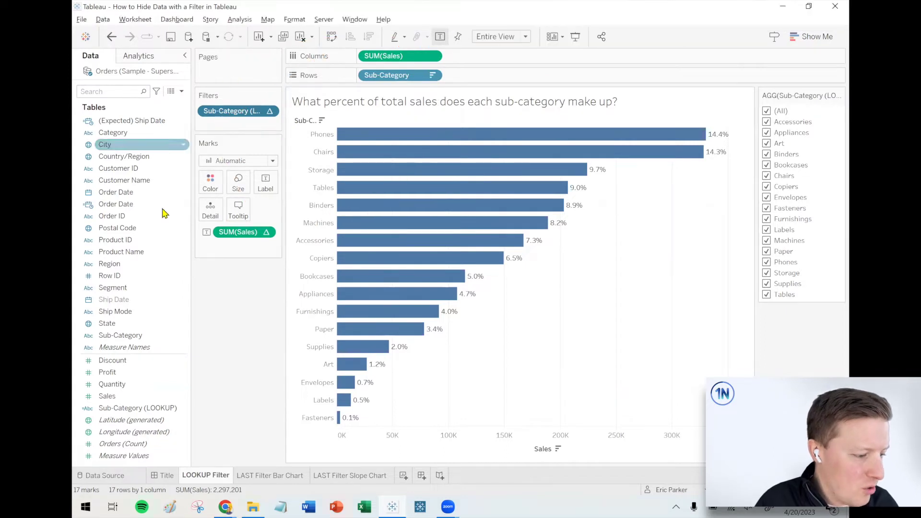
Start a new calculated field named State LOOKUP.
click(181, 92)
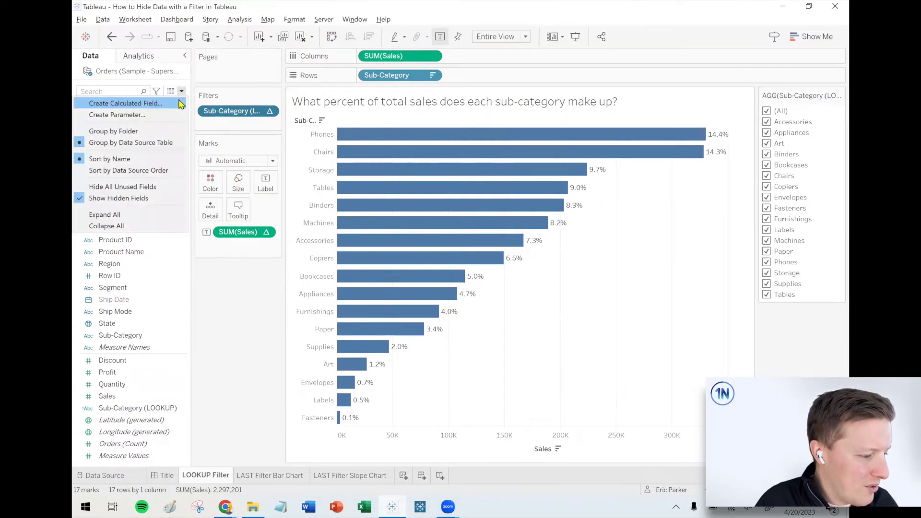
click(144, 96)
text(State LOOKUP)
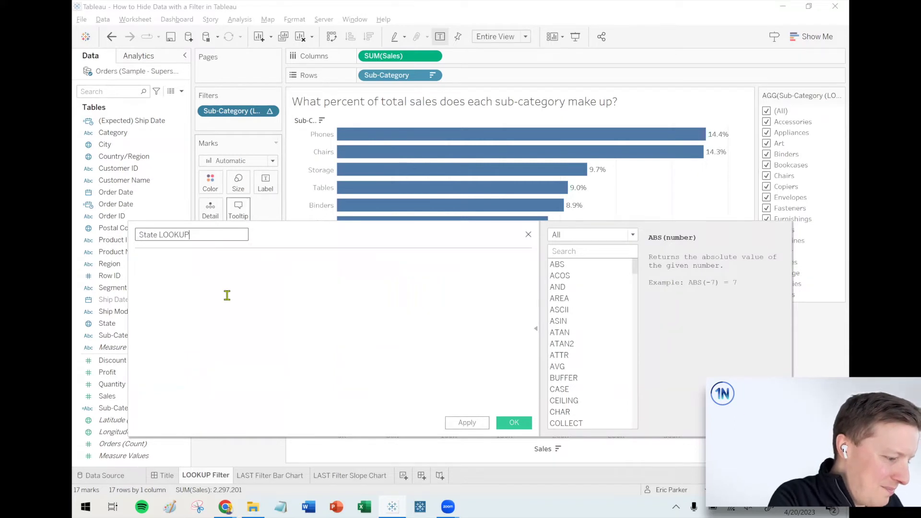
click(222, 302)
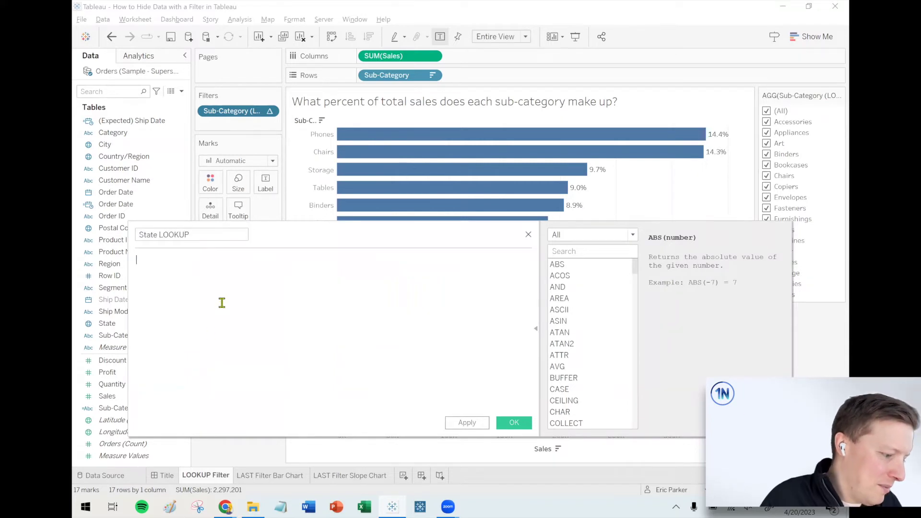
Enter LOOKUP(MIN([State]),0), save the field, and add State LOOKUP to the Filters shelf.
text(LOOKUP)
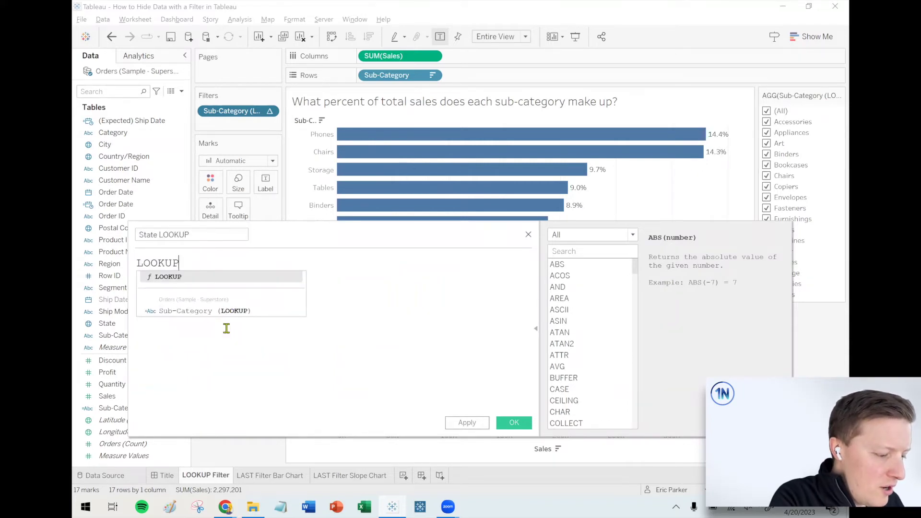
text( (MIN (STA)
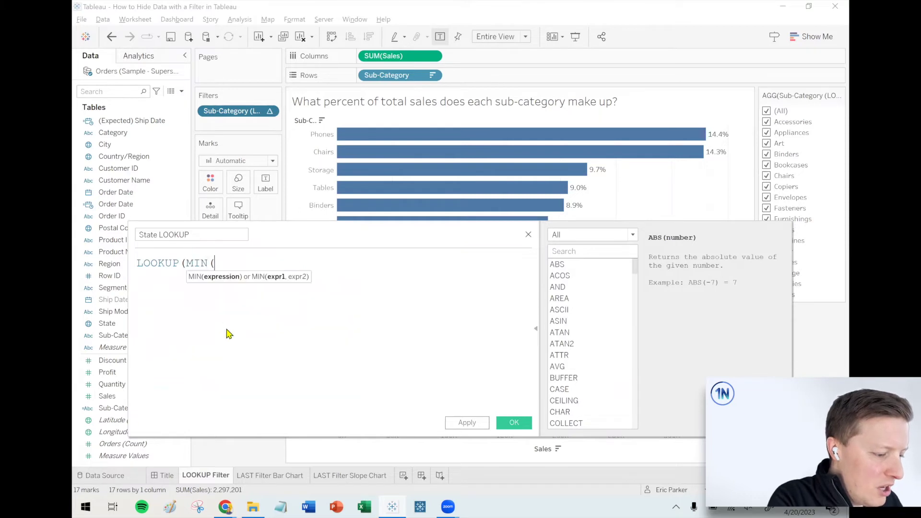
key(Return)
key(BackSpace)
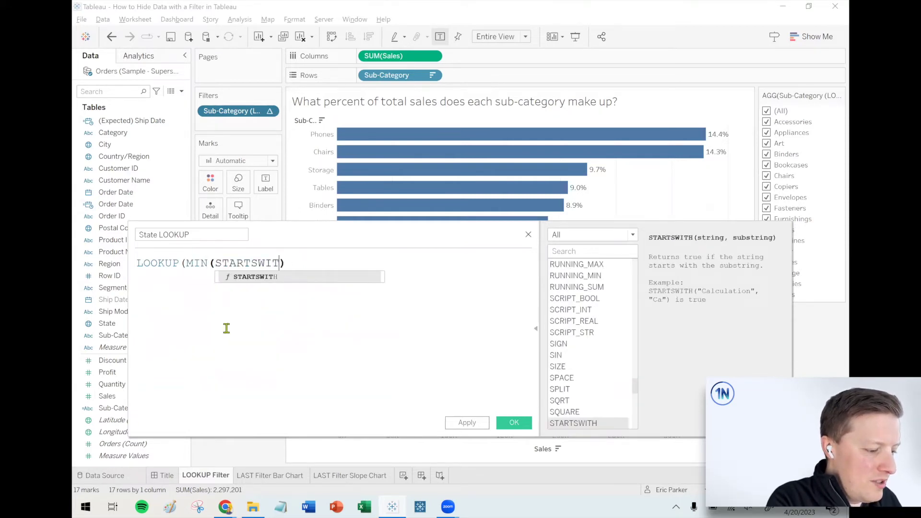
key(Delete)
key(BackSpace)
key(BackSpace)
key(BackSpace)
key(BackSpace)
key(BackSpace)
key(BackSpace)
key(BackSpace)
key(BackSpace)
text(tate)
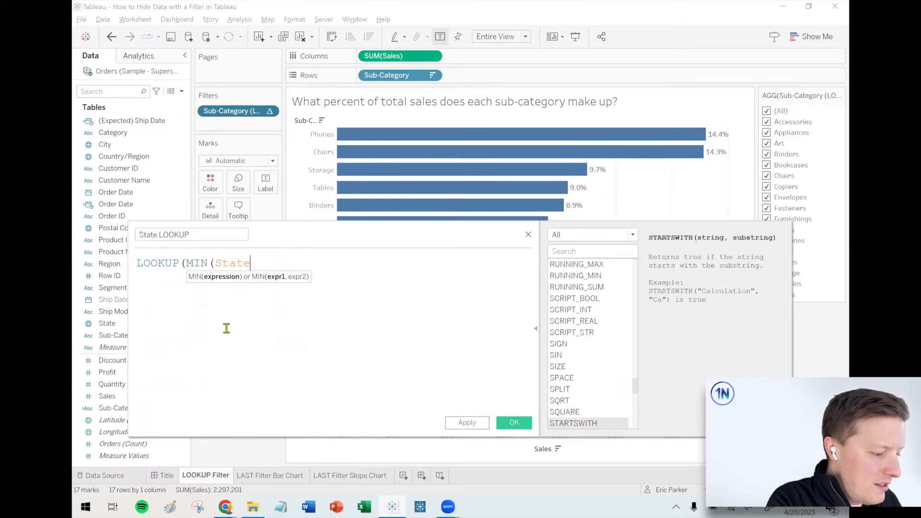
key(Return)
text(),0))
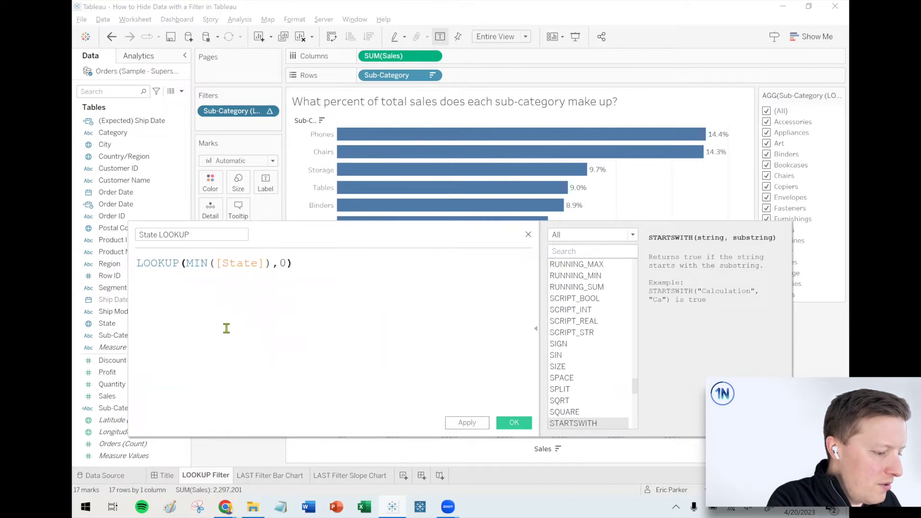
click(528, 423)
drag(123, 408, 217, 122)
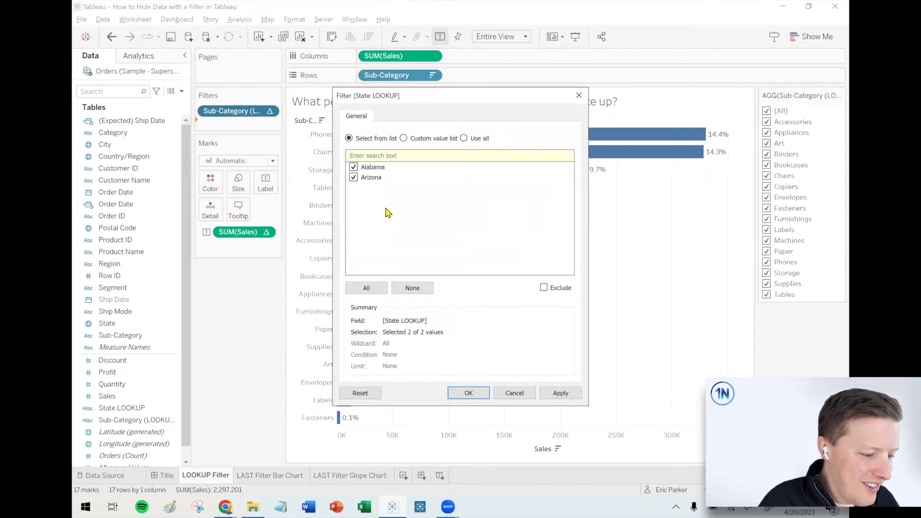
Keep all states in the State LOOKUP filter, drop the State filter attempt, and show its filter card.
drag(421, 101, 634, 189)
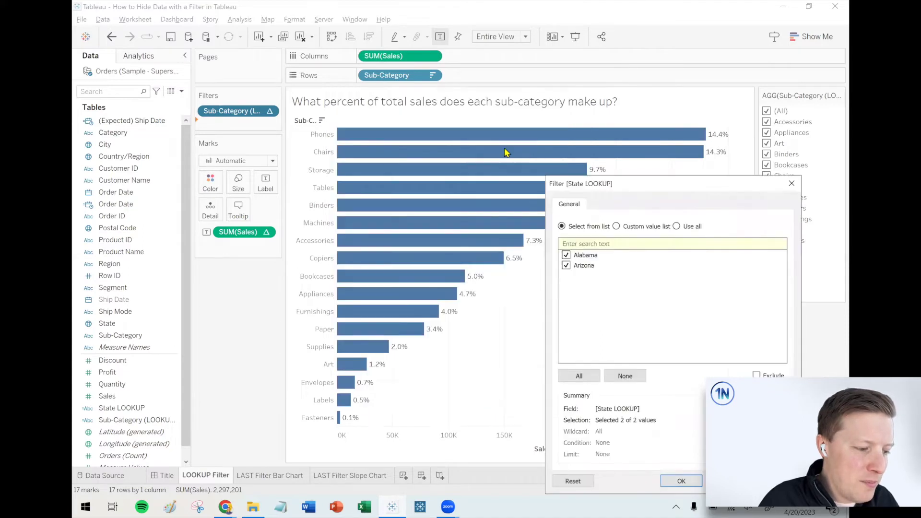
click(592, 259)
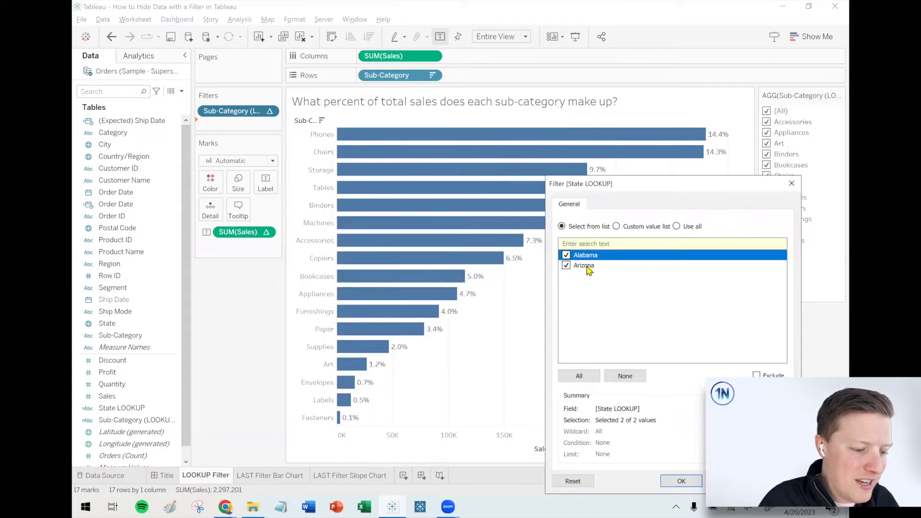
click(588, 268)
click(684, 482)
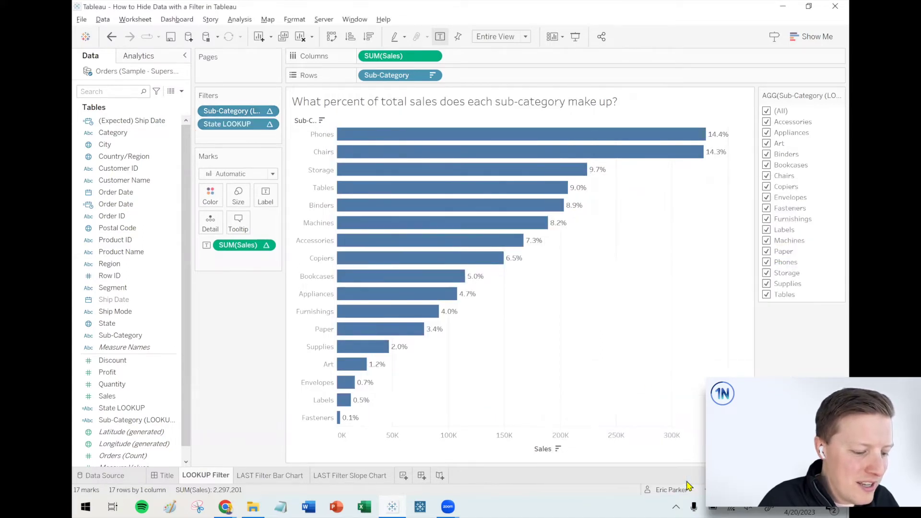
drag(103, 323, 221, 139)
scroll(417, 215, down, 12)
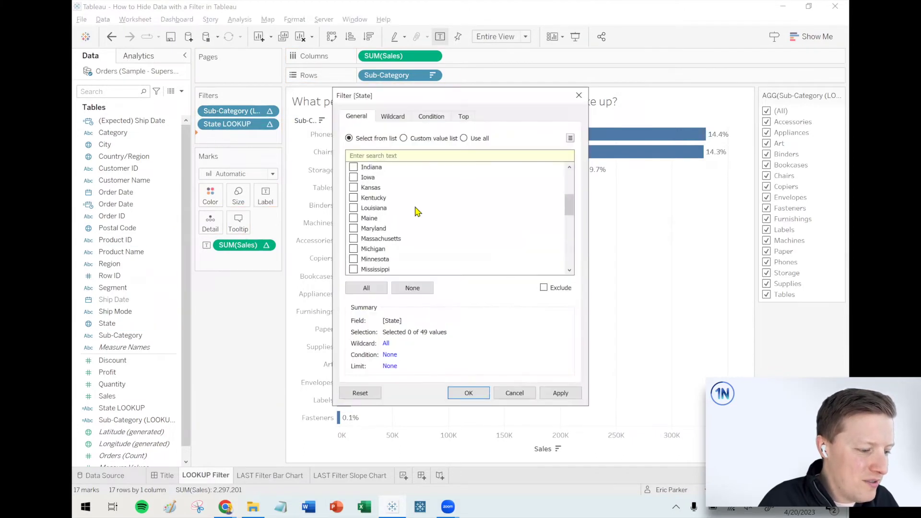
click(579, 95)
right_click(215, 124)
click(242, 146)
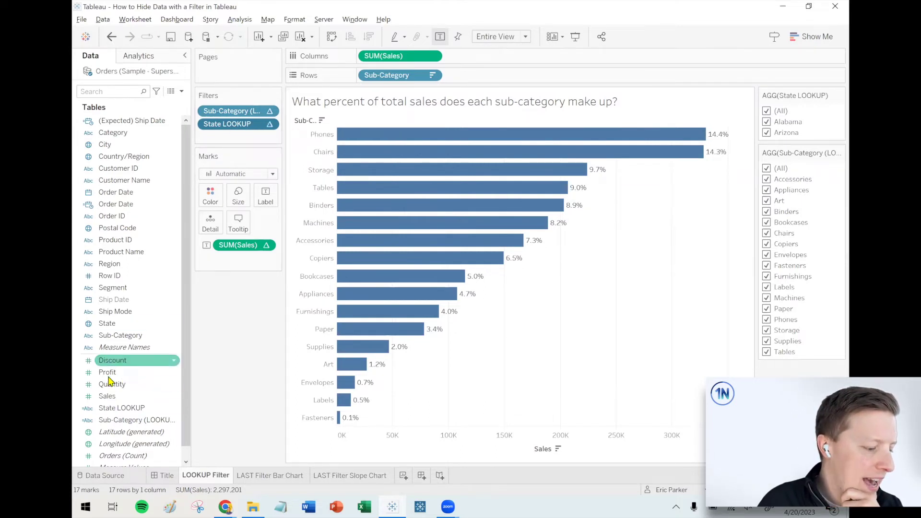
Split bars by State, test showing only Alabama, then remove the State LOOKUP filter and State.
drag(107, 323, 204, 230)
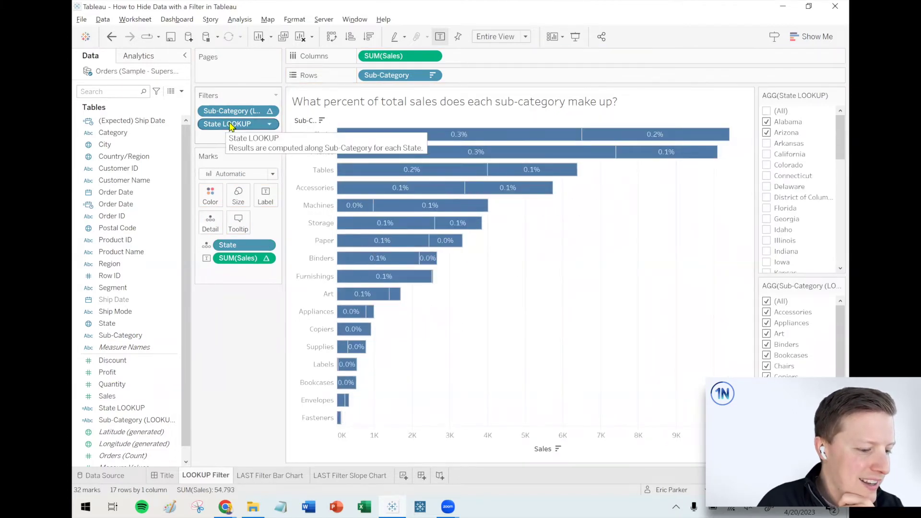
click(767, 111)
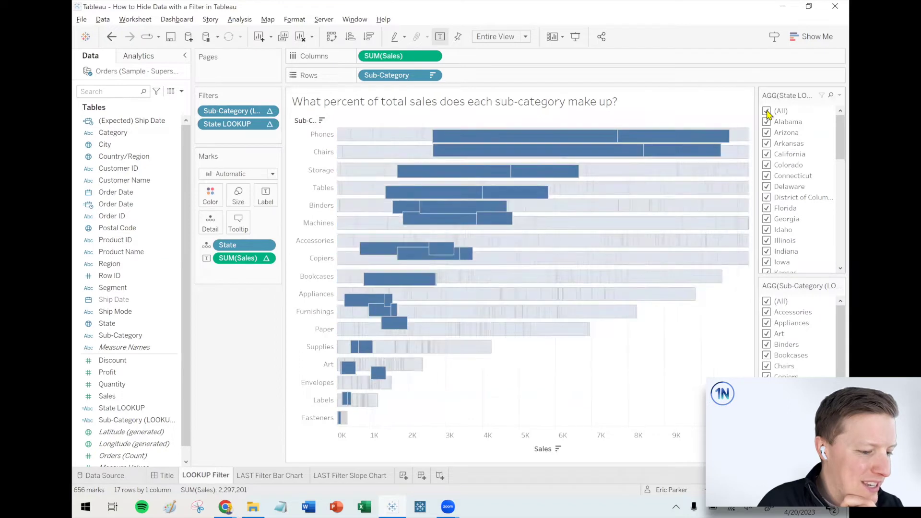
click(767, 111)
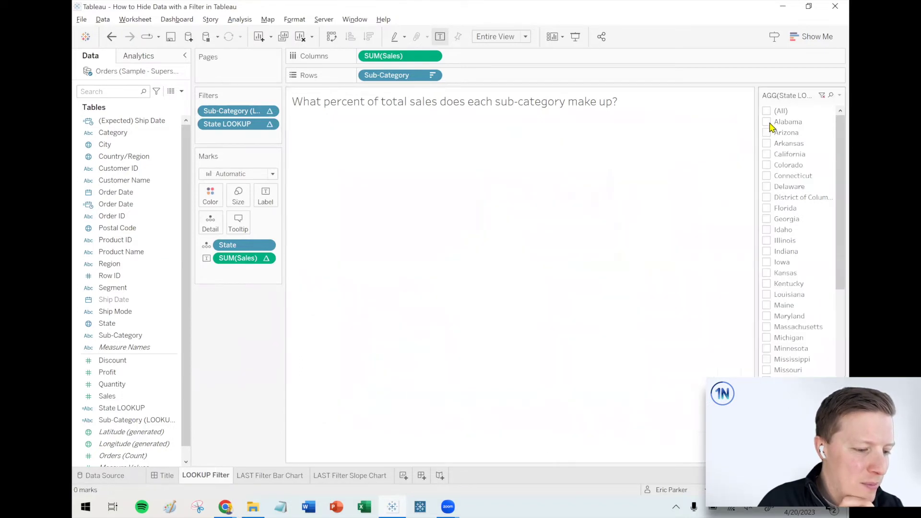
click(767, 122)
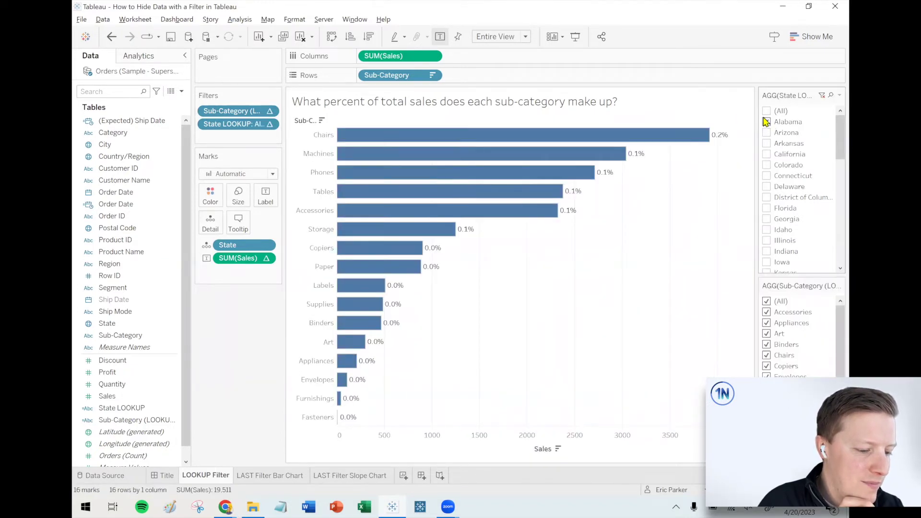
drag(233, 124, 244, 336)
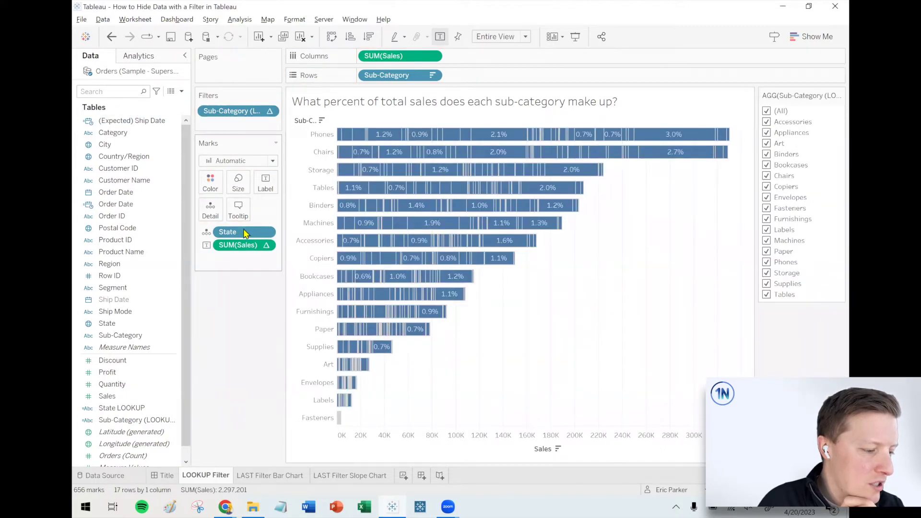
drag(225, 232, 245, 319)
Group the rows by Category, colour the bars by Category, and duplicate Sub-Category (LOOKUP).
drag(113, 133, 363, 75)
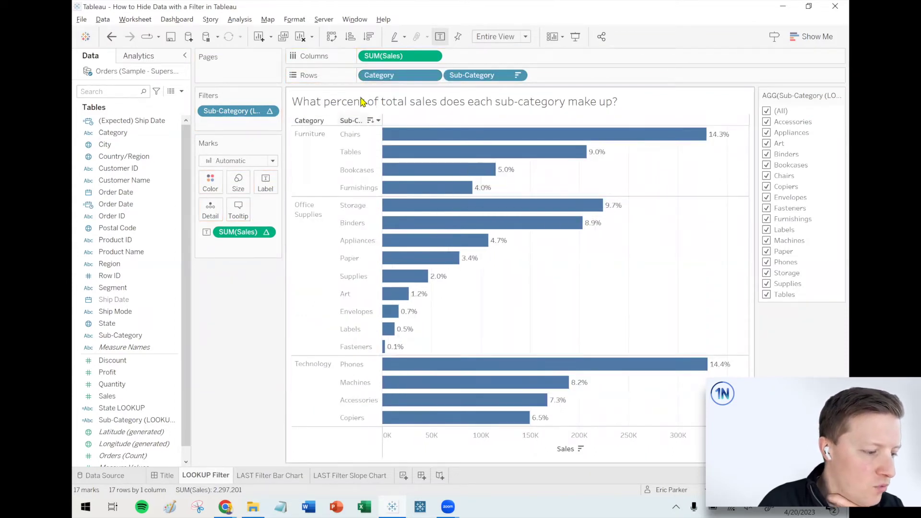
drag(387, 79, 211, 183)
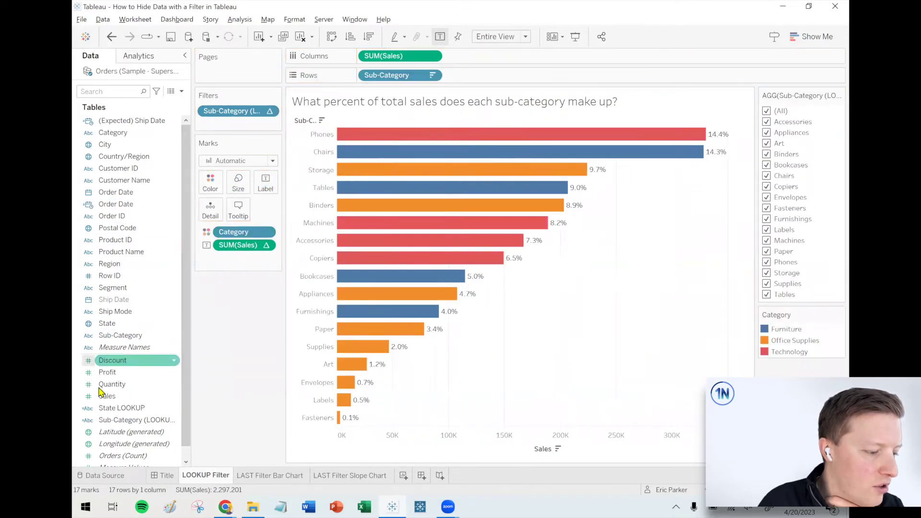
right_click(120, 421)
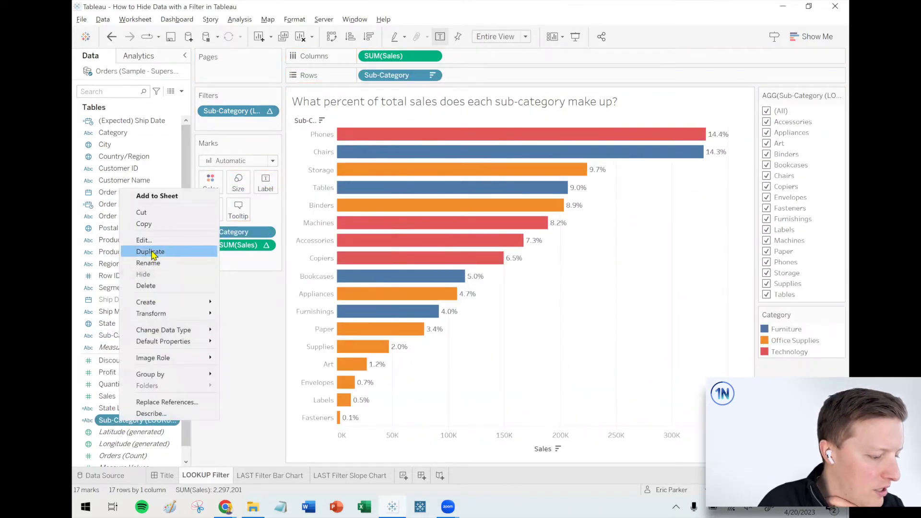
click(144, 251)
Rename the copy to Category (LOOKUP) with formula LOOKUP(MIN([Category]),0) and save it.
right_click(138, 432)
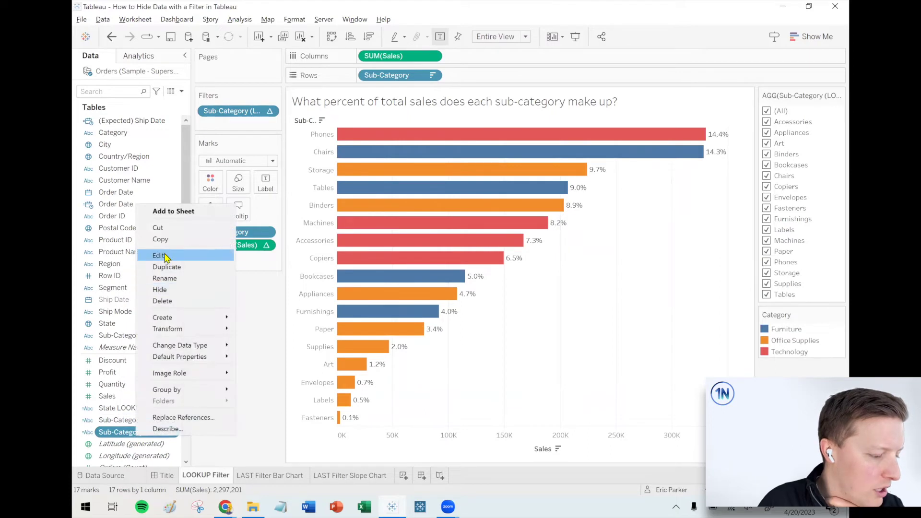
click(218, 257)
click(155, 235)
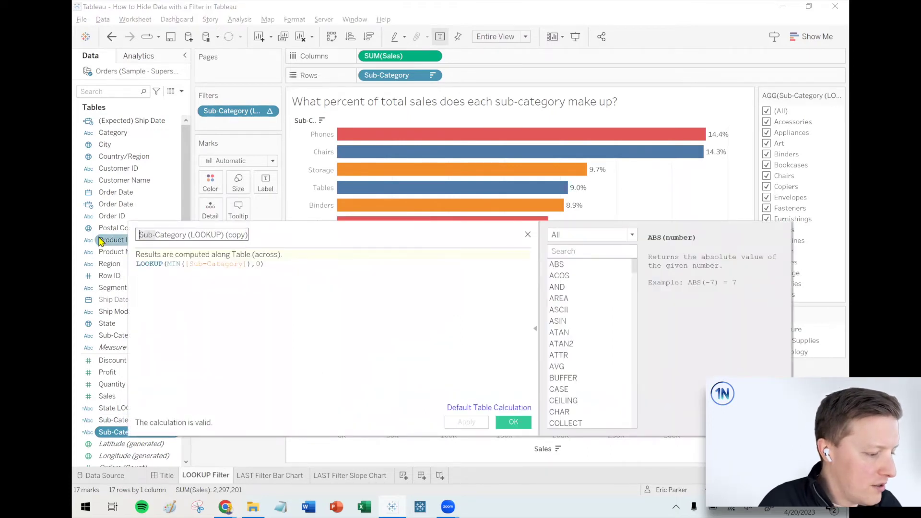
key(BackSpace)
key(BackSpace)
key(BackSpace)
key(BackSpace)
click(248, 234)
key(BackSpace)
key(BackSpace)
key(BackSpace)
key(BackSpace)
key(BackSpace)
key(BackSpace)
key(BackSpace)
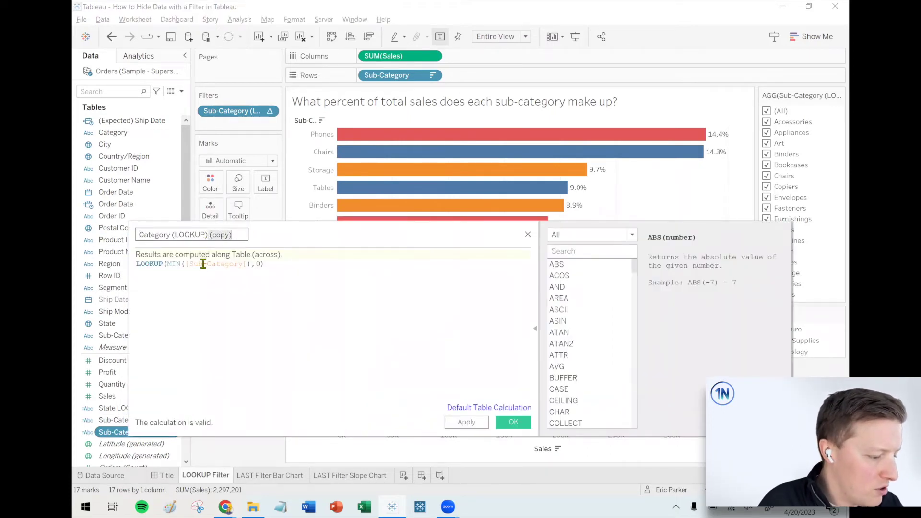
click(209, 261)
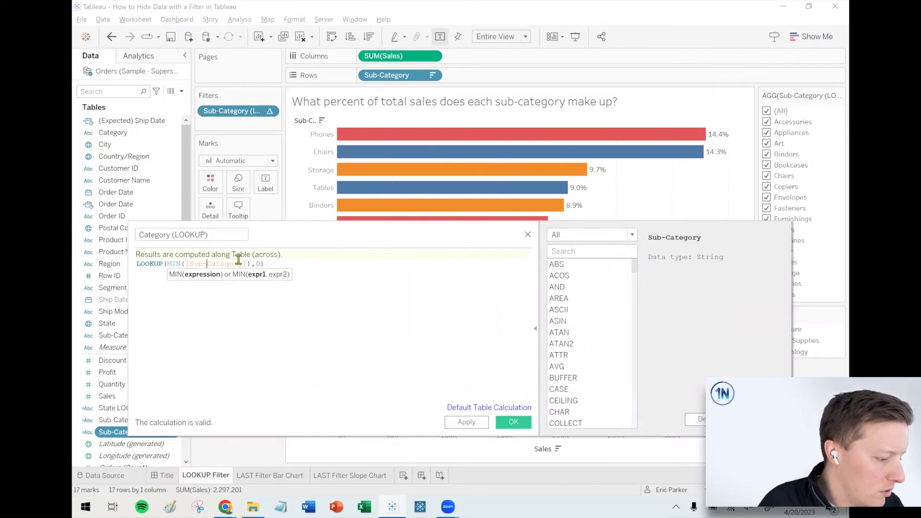
key(BackSpace)
key(BackSpace)
key(BackSpace)
key(BackSpace)
click(513, 423)
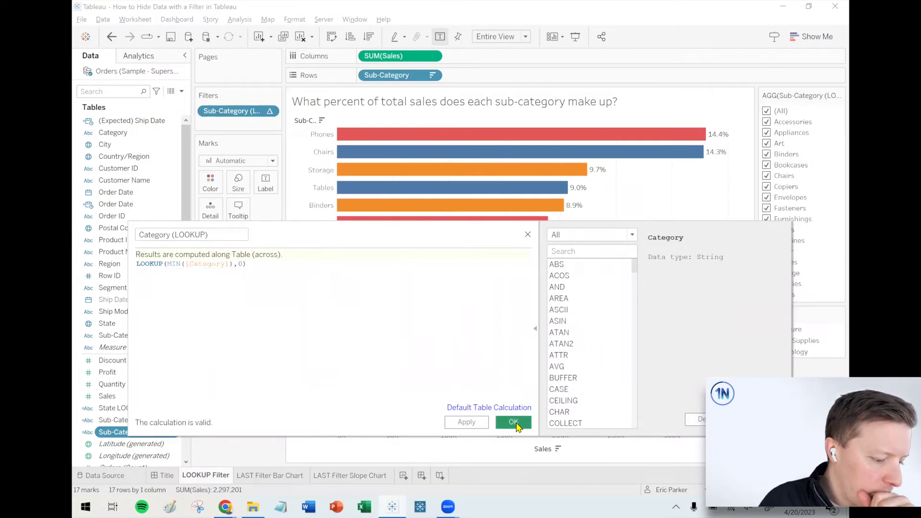
Add a Category (LOOKUP) filter card, test Furniture only, then re-include Furniture, Office Supplies and Technology.
drag(142, 323, 230, 124)
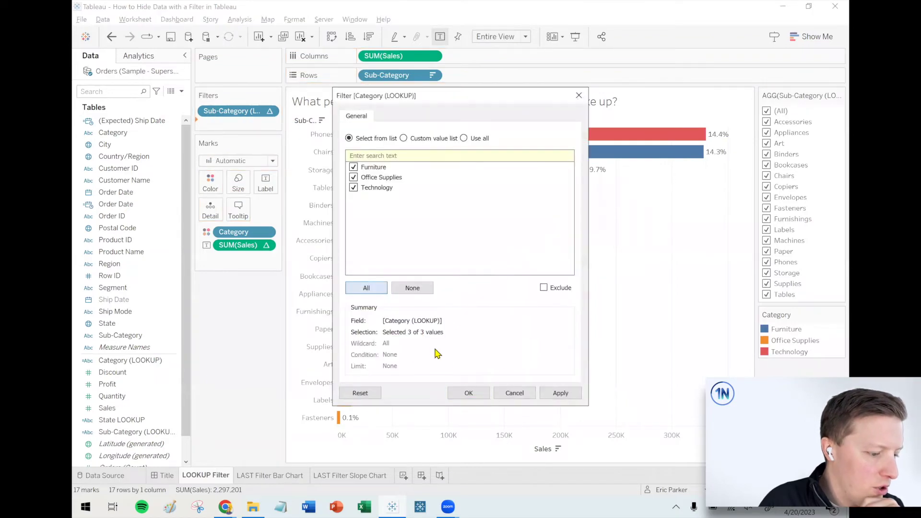
click(469, 393)
right_click(218, 130)
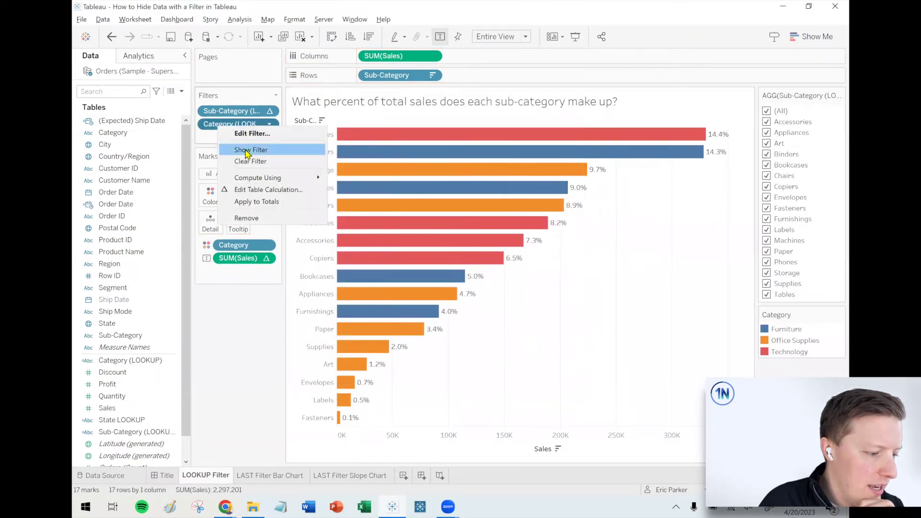
click(249, 149)
click(767, 111)
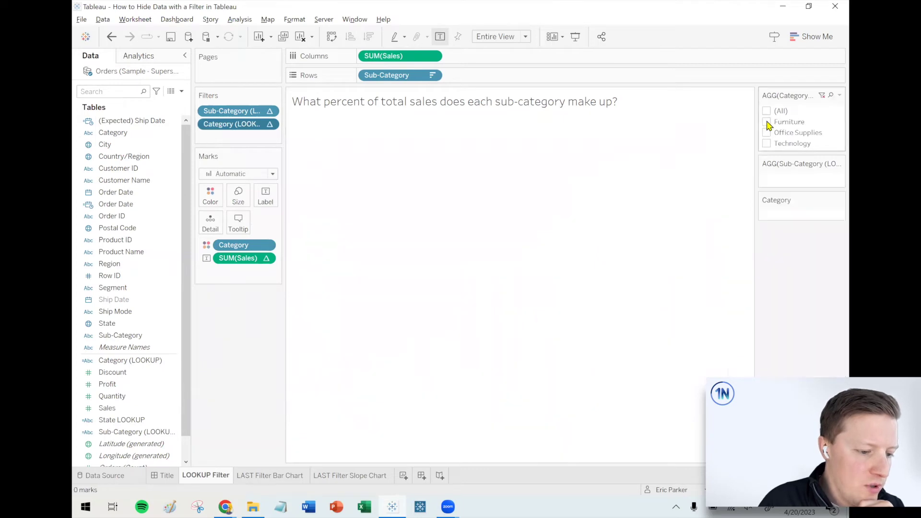
click(767, 122)
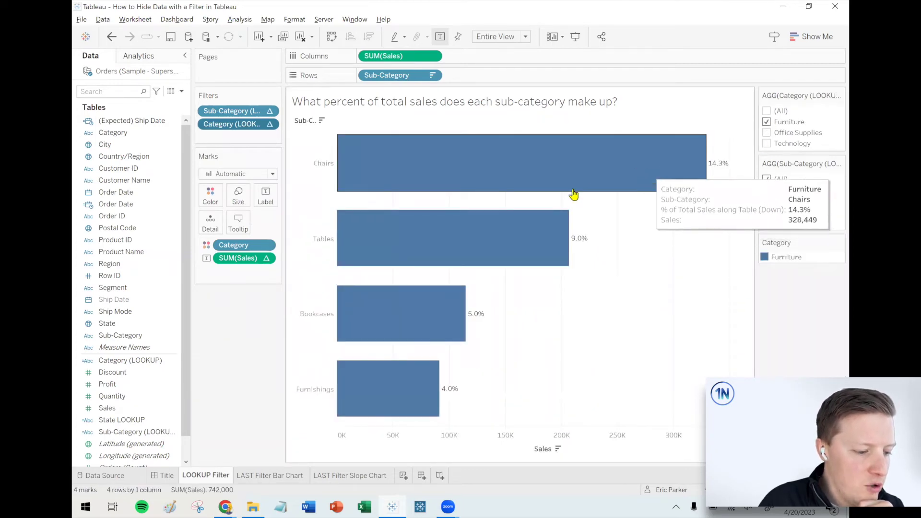
click(767, 111)
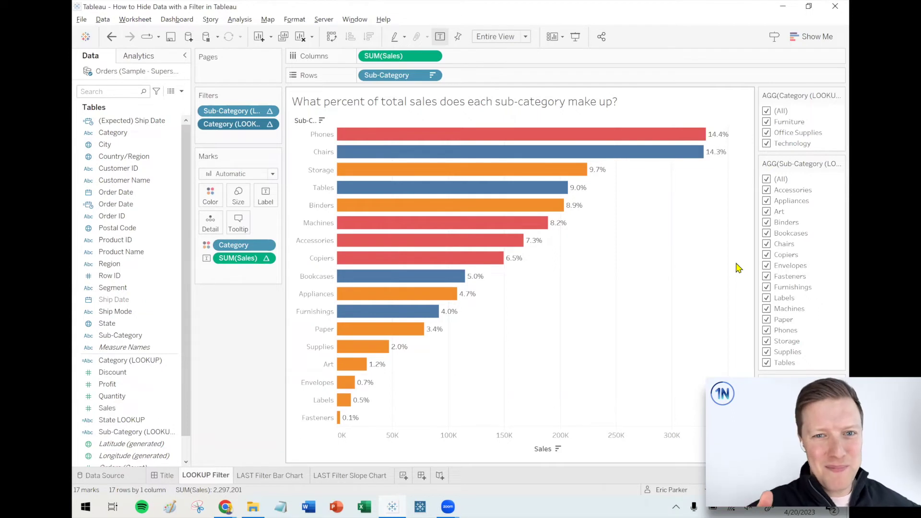
Open the LAST Filter Bar Chart sheet showing 17 sub-category sales bars for 2018–2021.
click(263, 481)
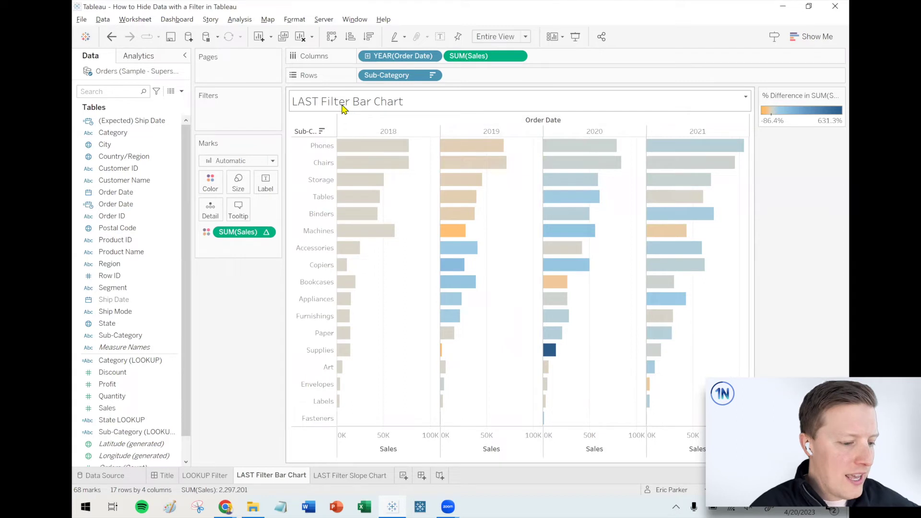
mouse_move(717, 146)
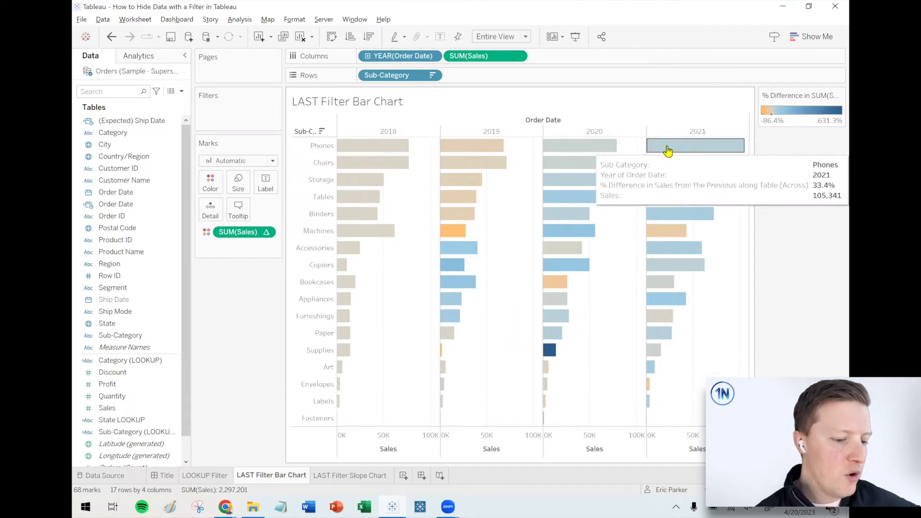
mouse_move(584, 148)
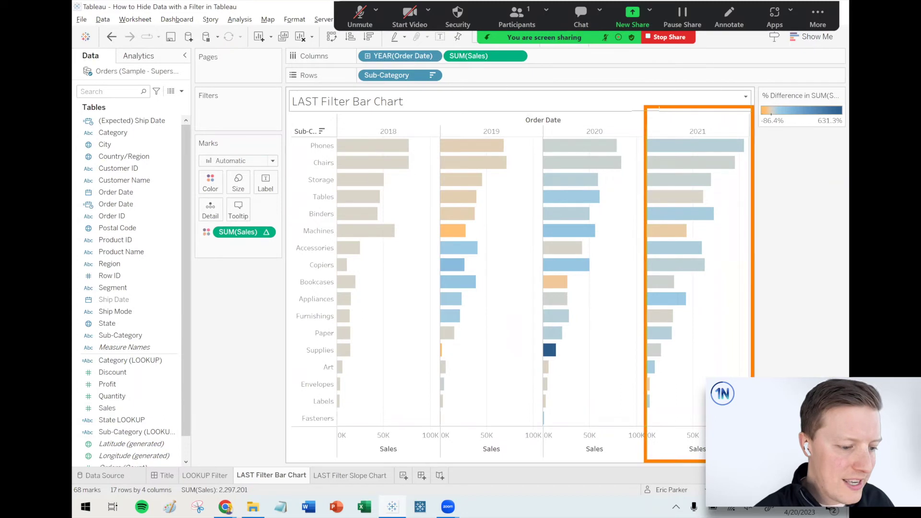
click(181, 93)
Create a calculated field 'Last Column Only' with formula LAST() = 0.
click(150, 102)
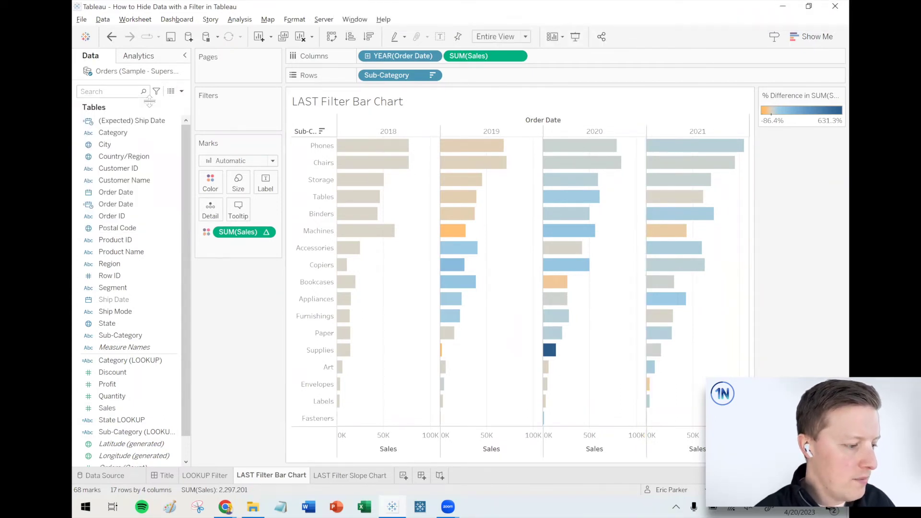
text(Last Colum Only)
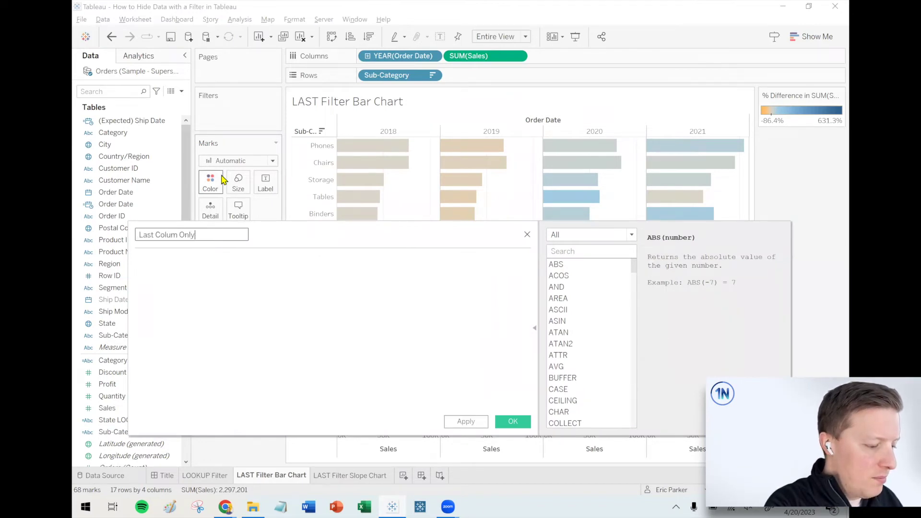
click(177, 235)
text(n)
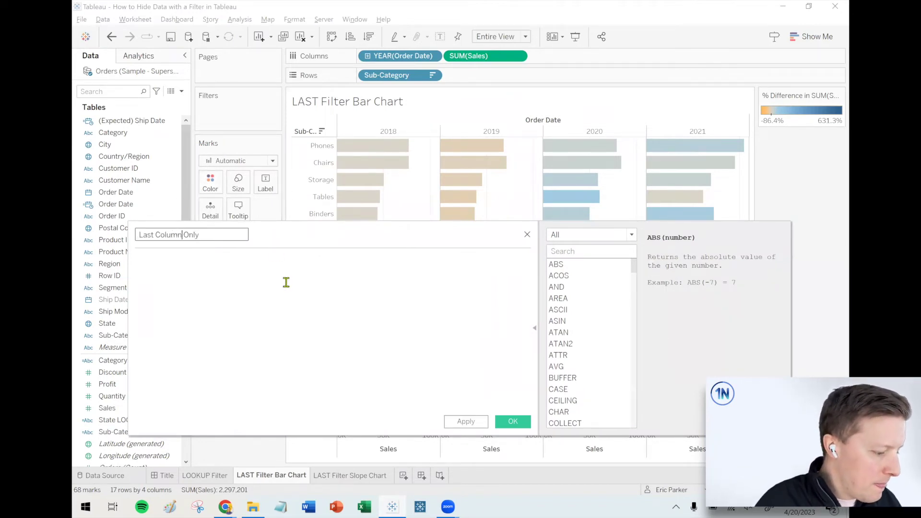
click(584, 234)
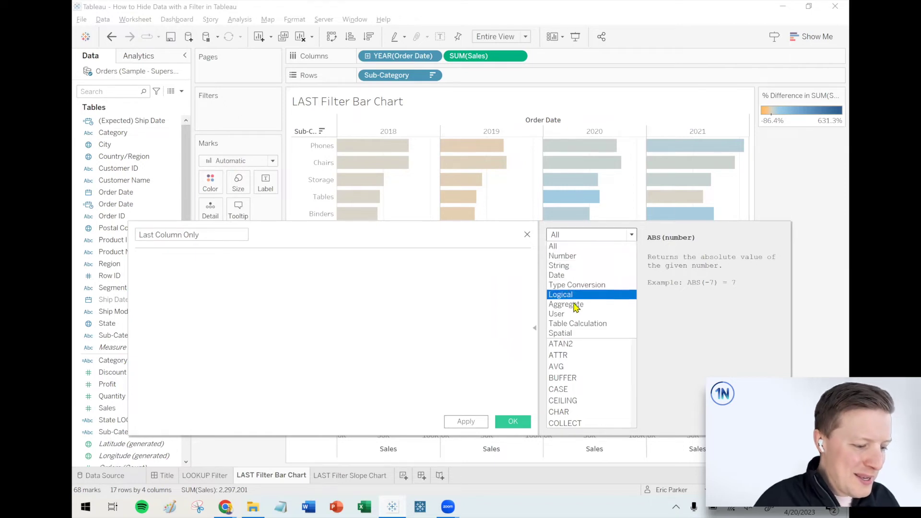
click(578, 324)
click(571, 287)
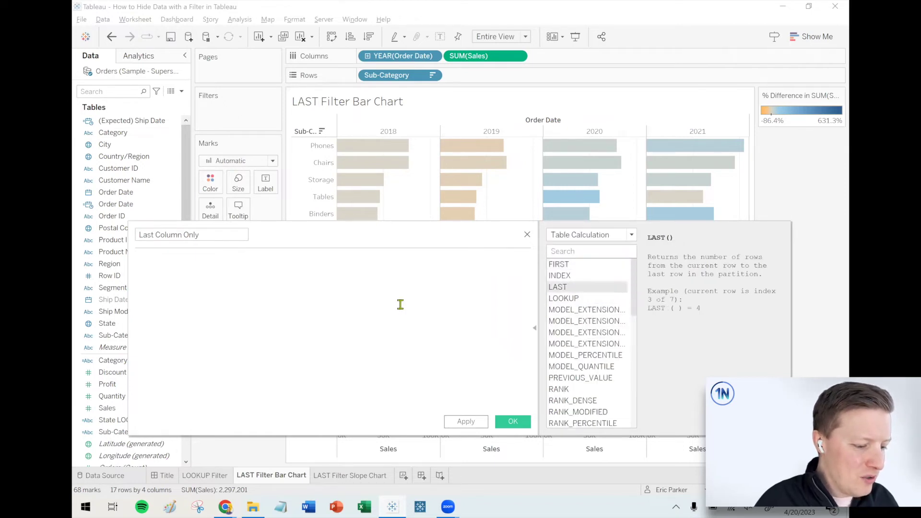
text(LAST() = 0)
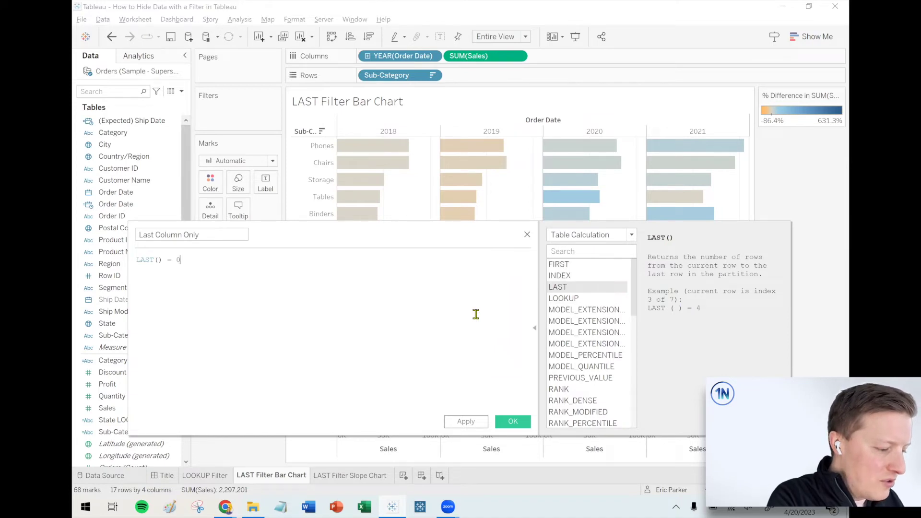
scroll(476, 315, up, 3)
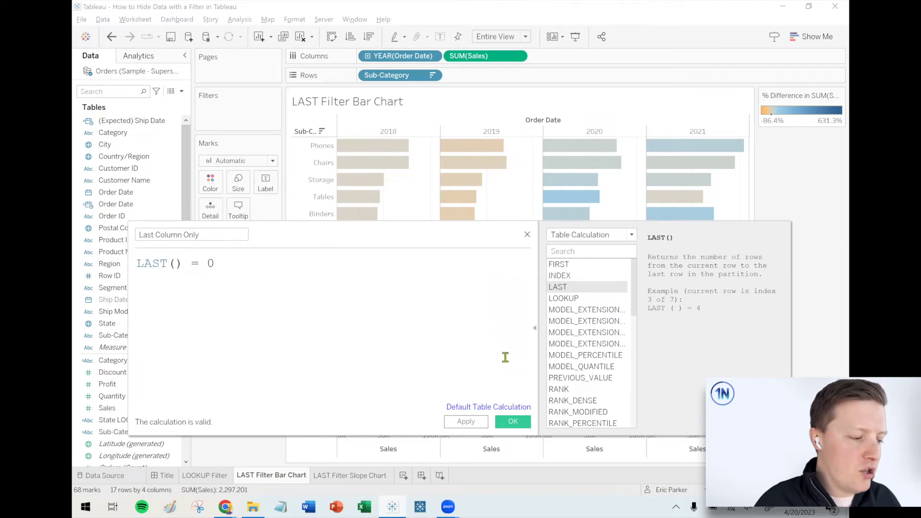
click(513, 422)
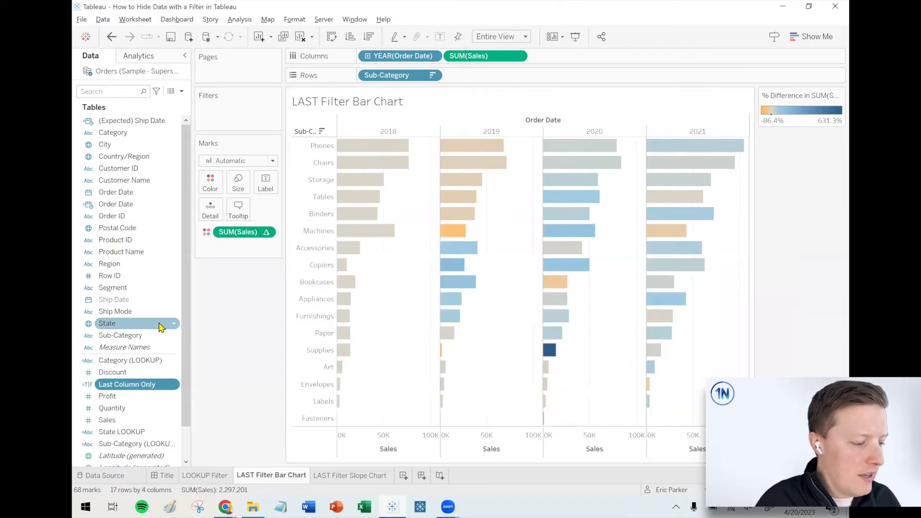
drag(115, 192, 224, 119)
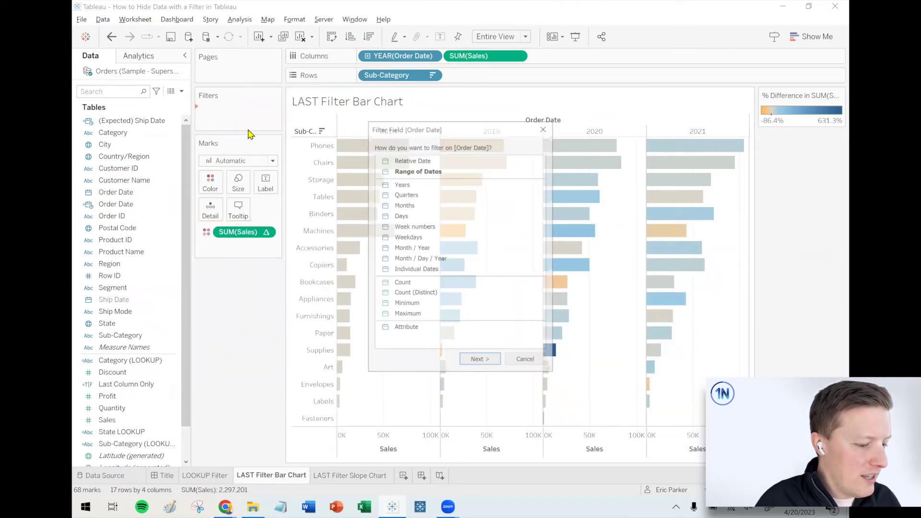
click(399, 184)
click(479, 362)
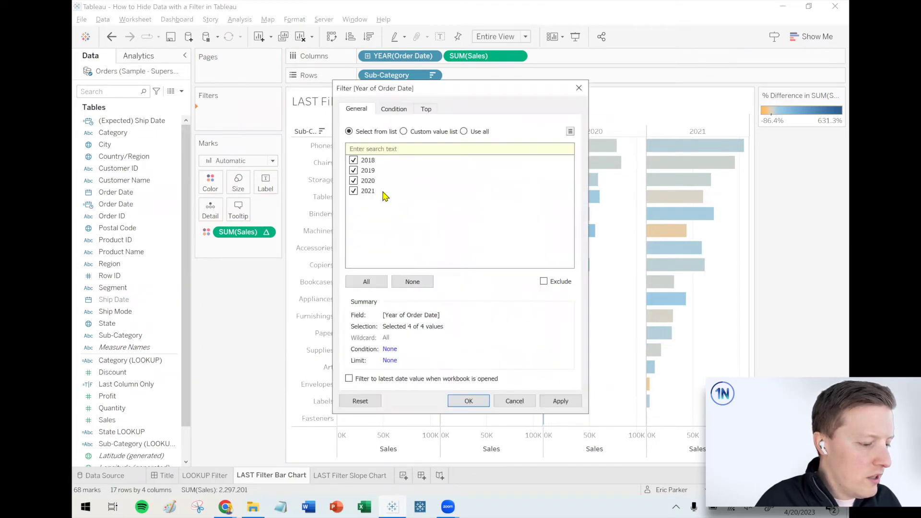
click(405, 283)
click(354, 191)
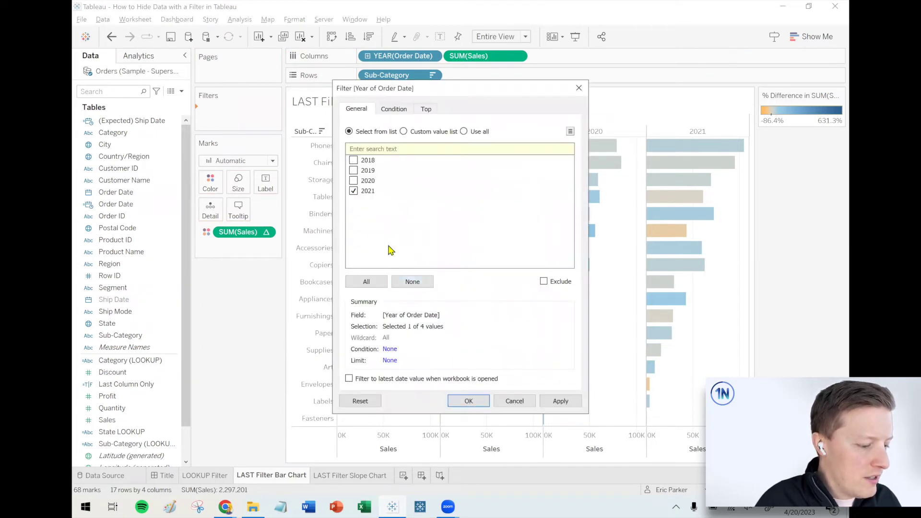
click(469, 401)
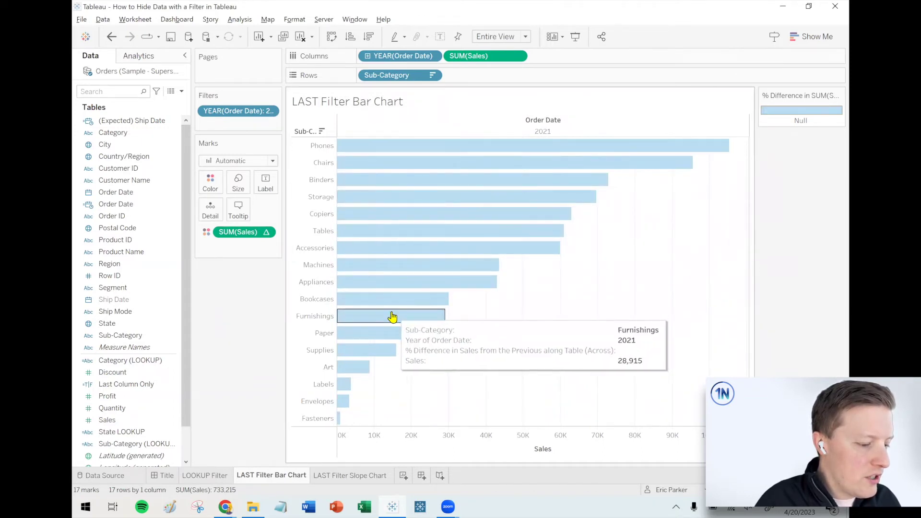
click(111, 36)
right_click(240, 232)
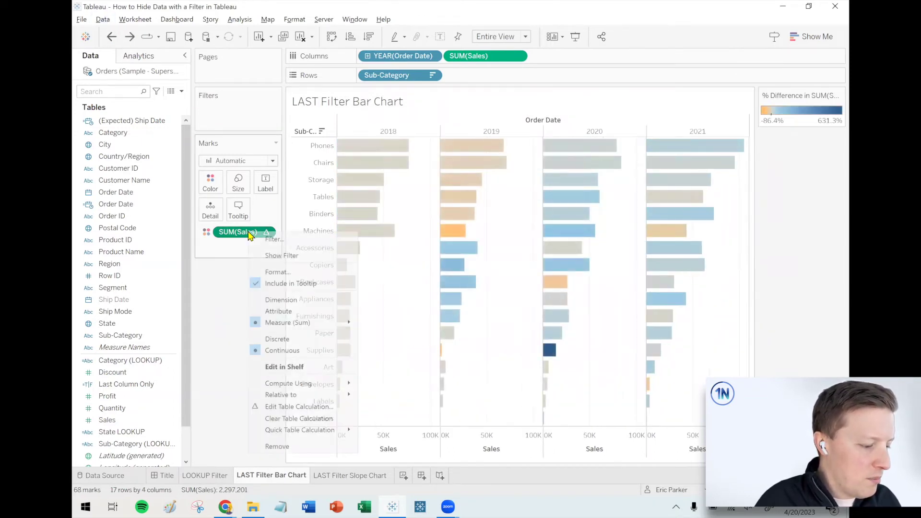
click(293, 406)
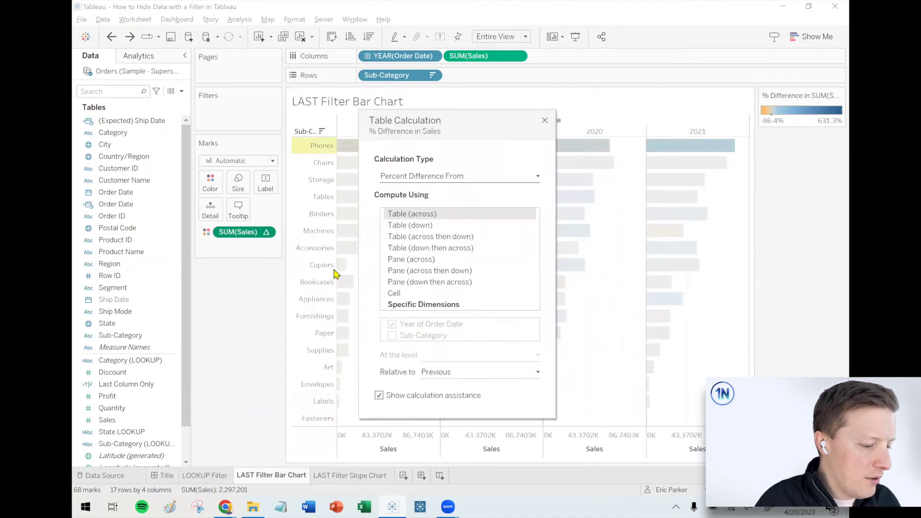
click(544, 121)
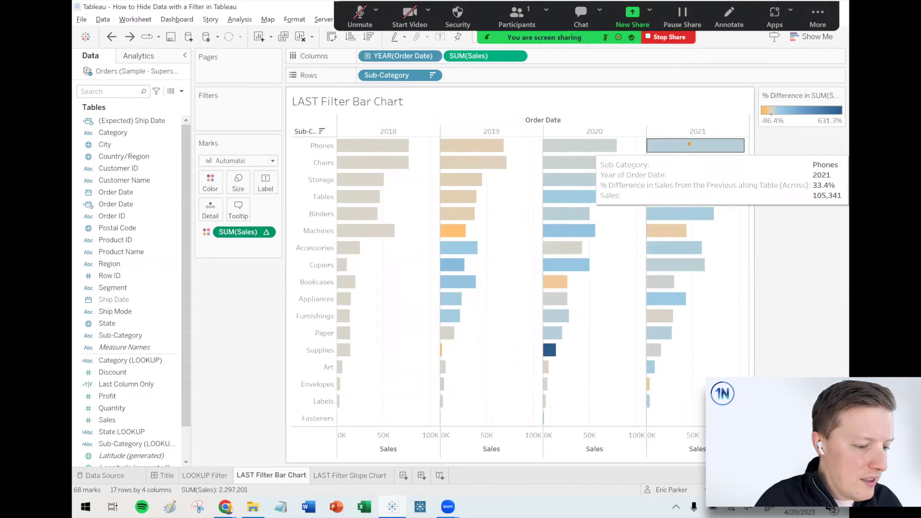
drag(691, 142, 583, 145)
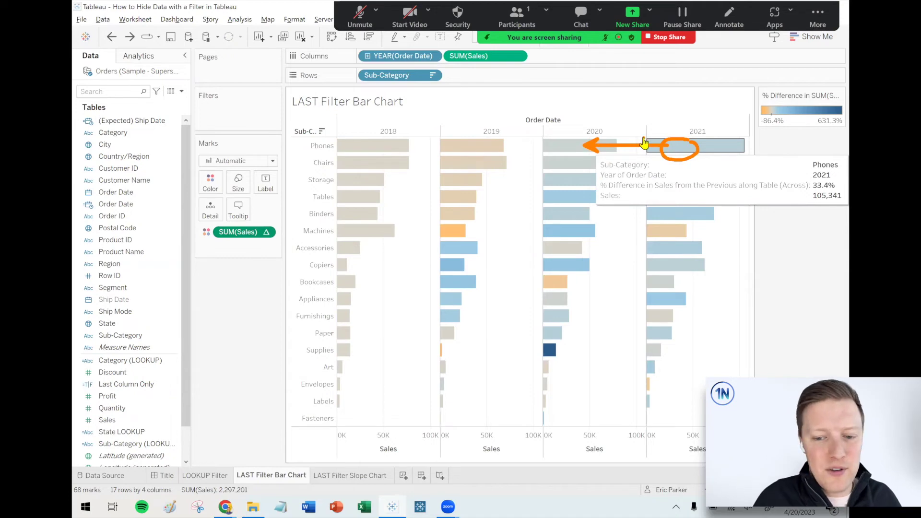
Review the Last Column Only formula, try it as a filter, then undo that filter.
click(136, 386)
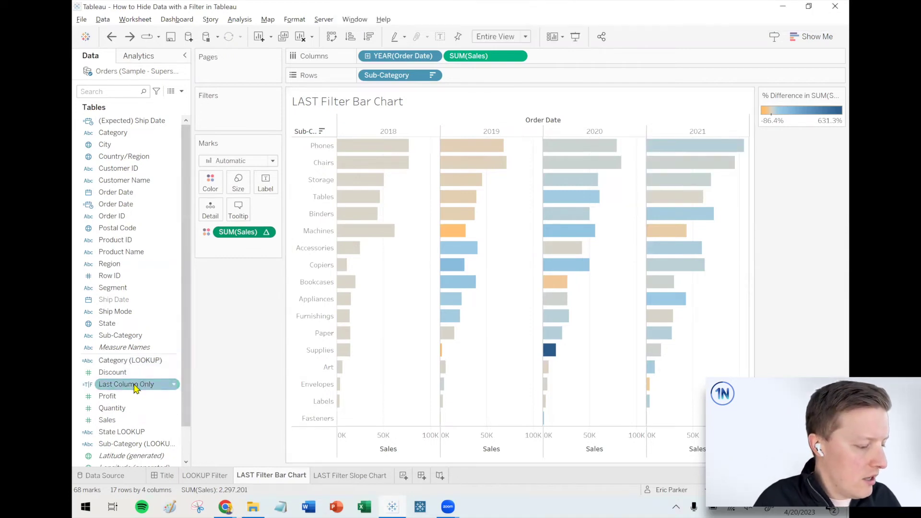
right_click(135, 388)
click(155, 229)
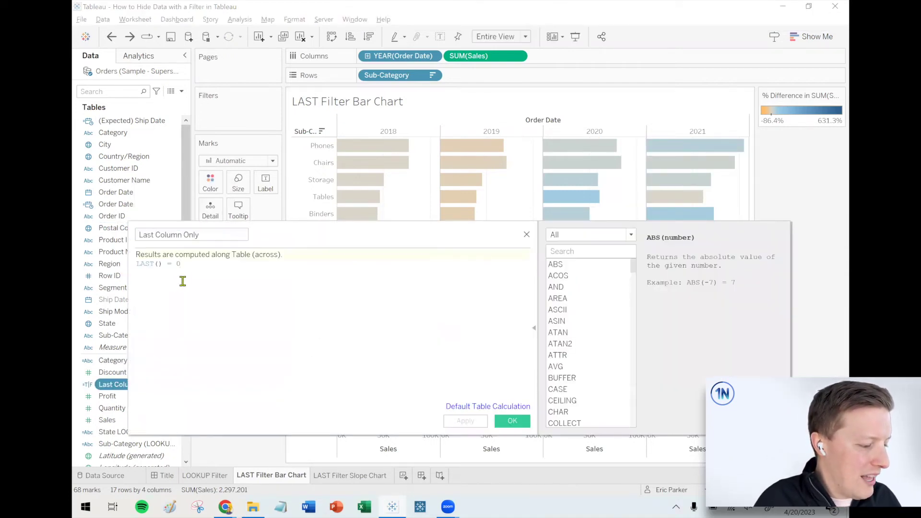
click(512, 421)
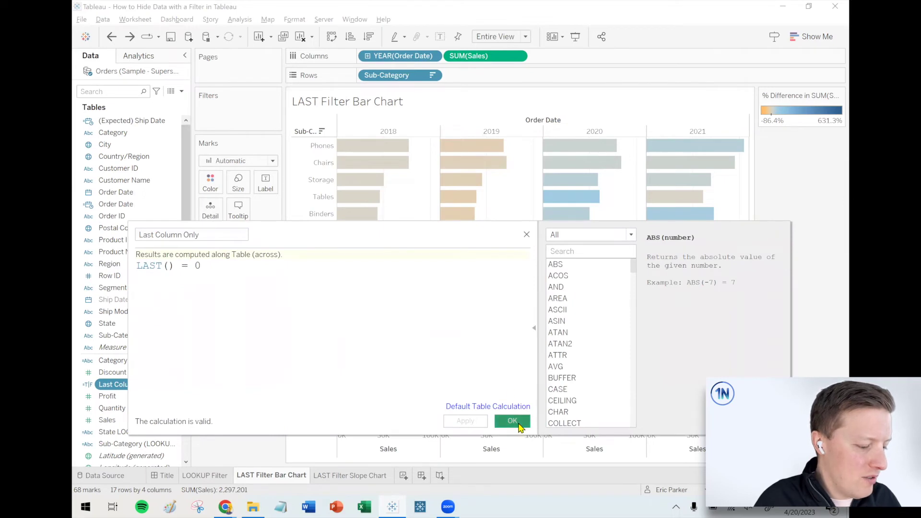
drag(119, 388, 239, 117)
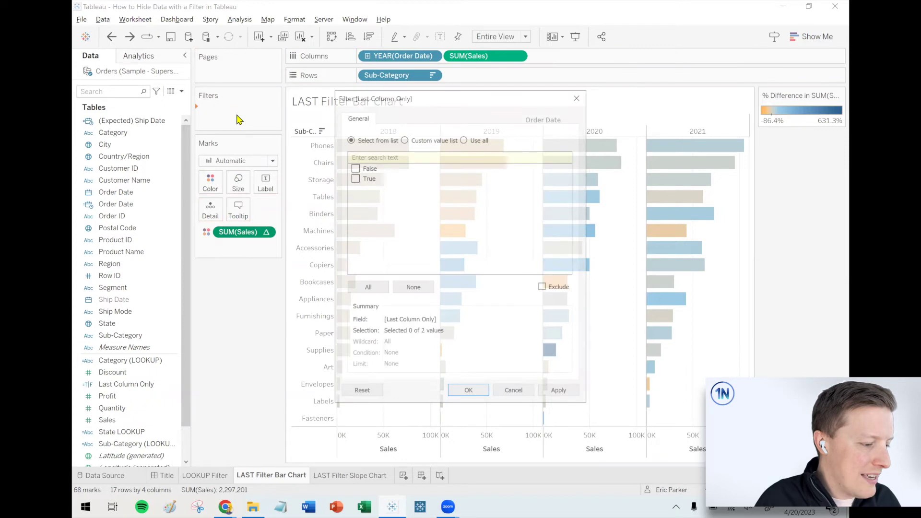
click(458, 393)
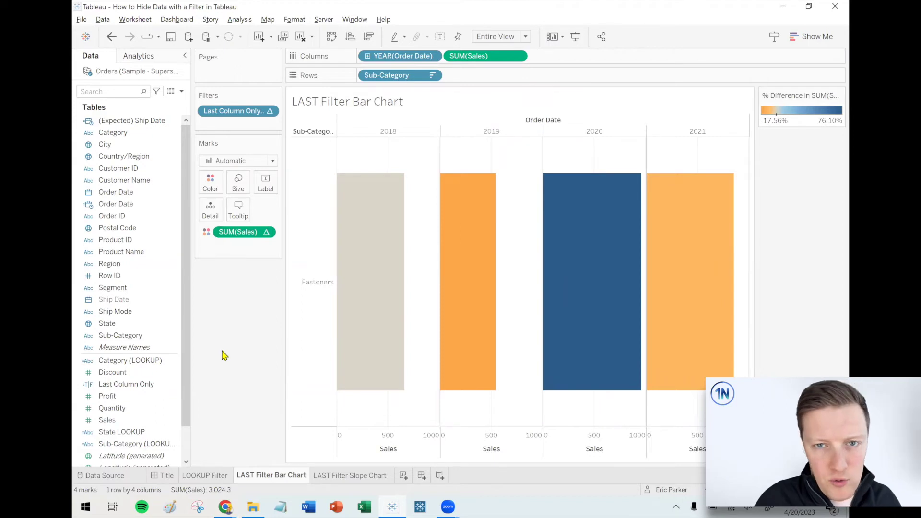
click(111, 37)
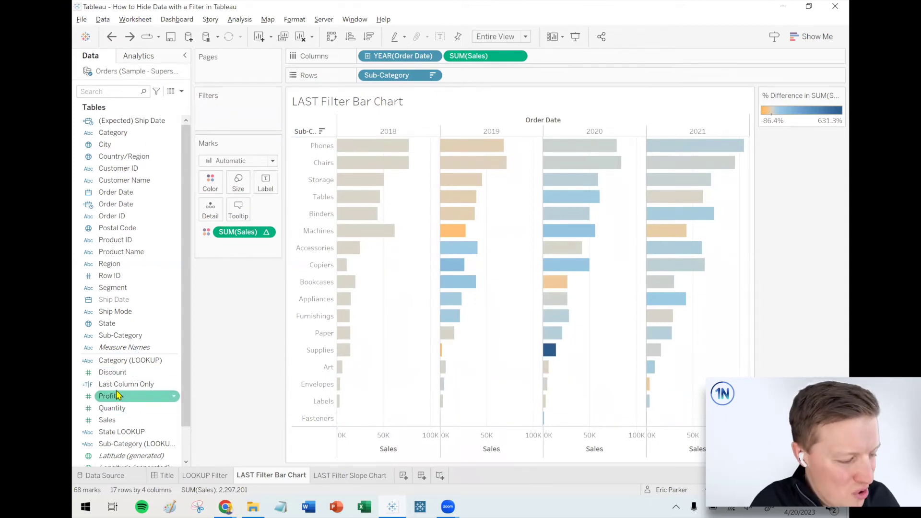
Filter the bar chart to Last Column Only = True, leaving only the Fasteners row.
drag(119, 384, 214, 107)
click(353, 177)
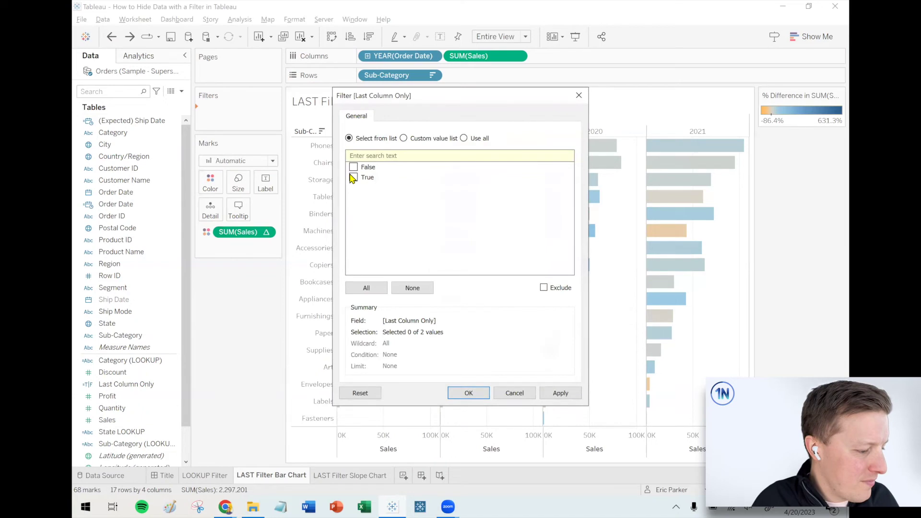
click(475, 394)
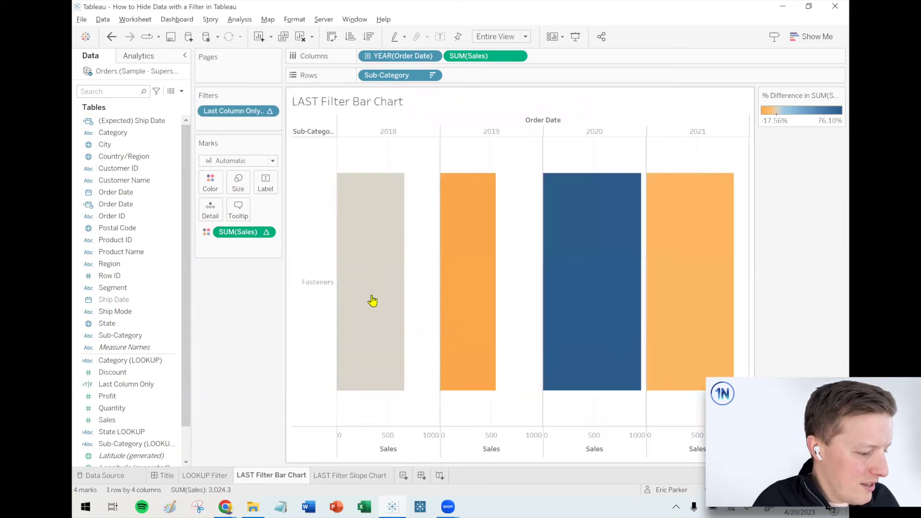
right_click(235, 116)
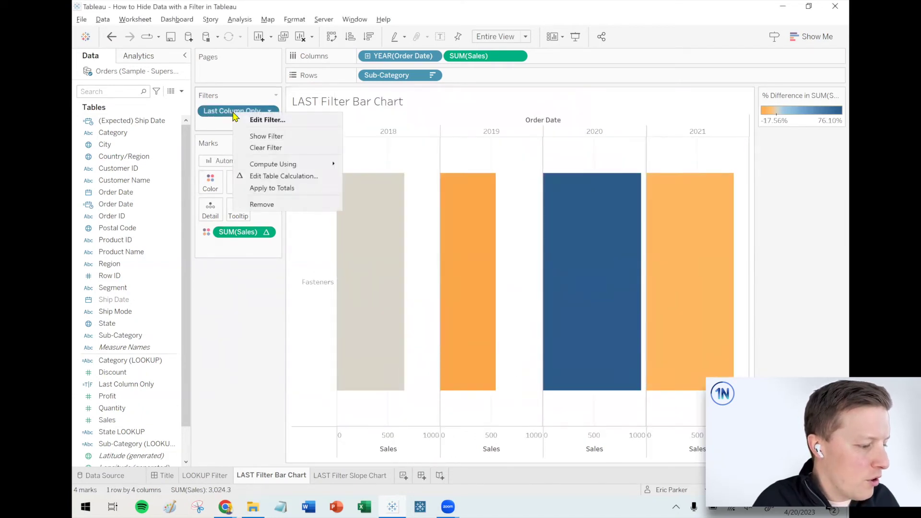
Set the Last Column Only filter to compute Table (across), restoring all 17 sub-category rows.
click(297, 177)
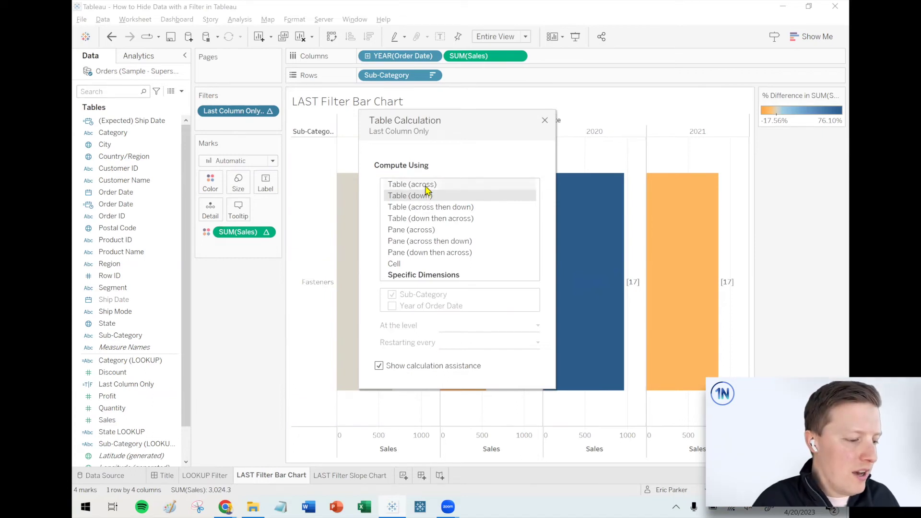
click(426, 186)
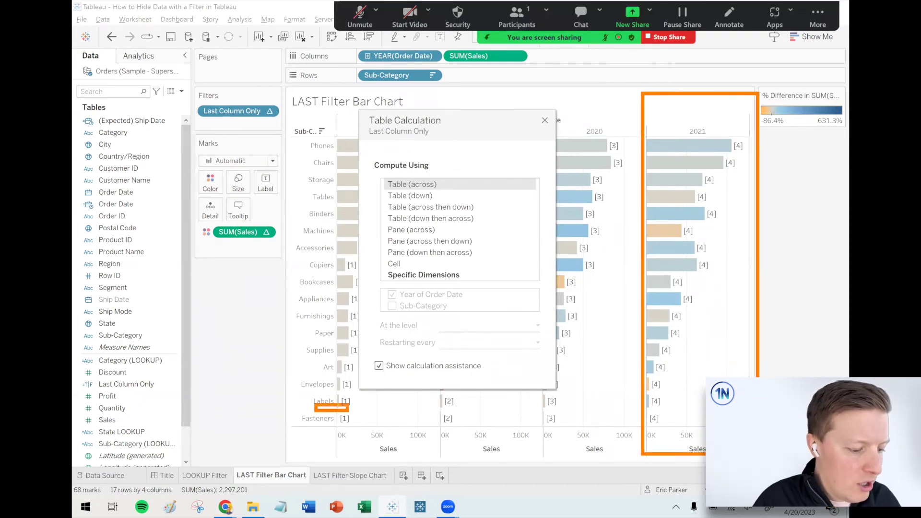
click(545, 122)
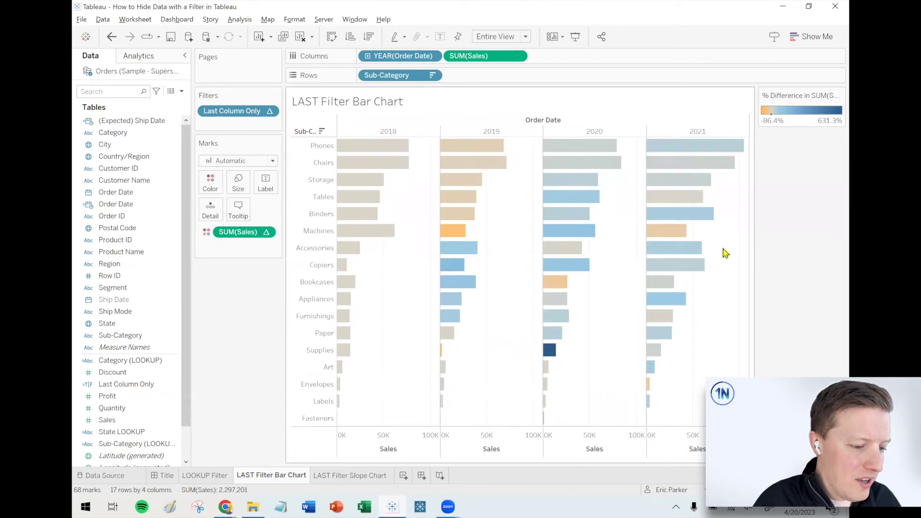
right_click(231, 111)
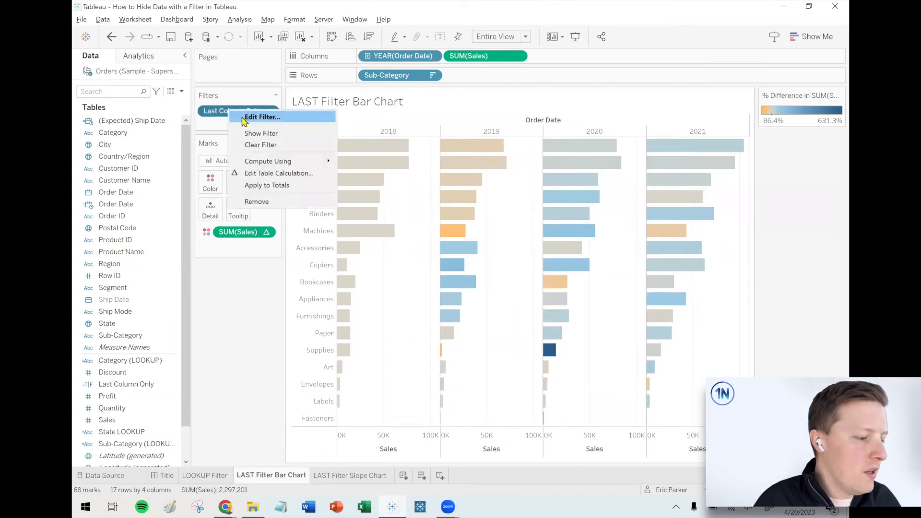
click(300, 174)
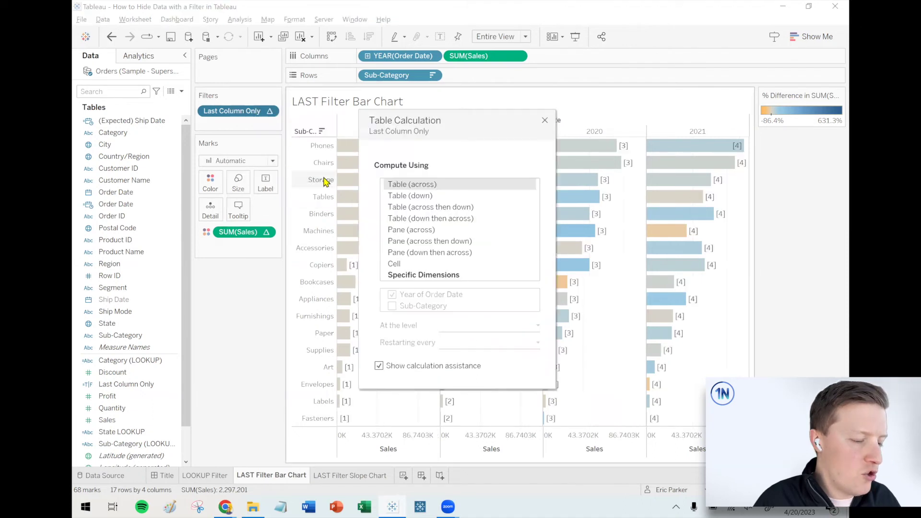
click(545, 121)
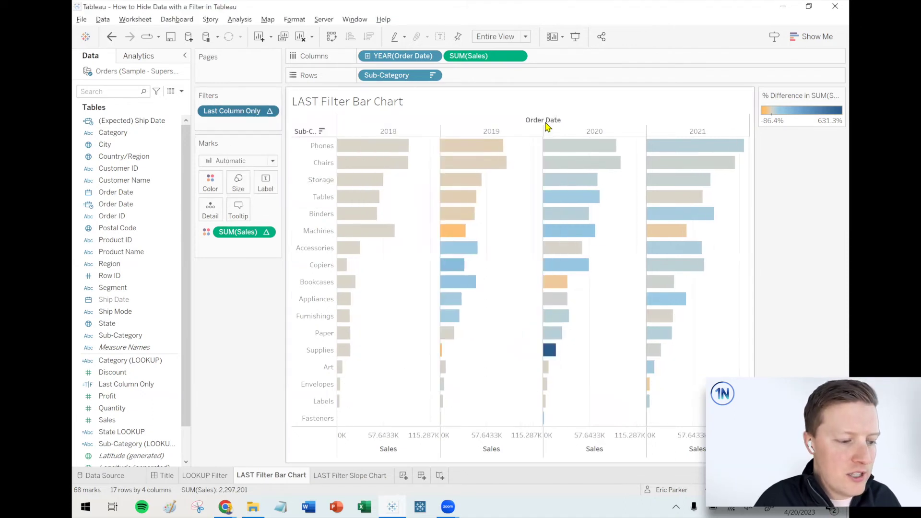
right_click(213, 119)
Uncheck False in the Last Column Only filter to show only 2021, then open the LAST Filter Slope Chart sheet.
click(225, 122)
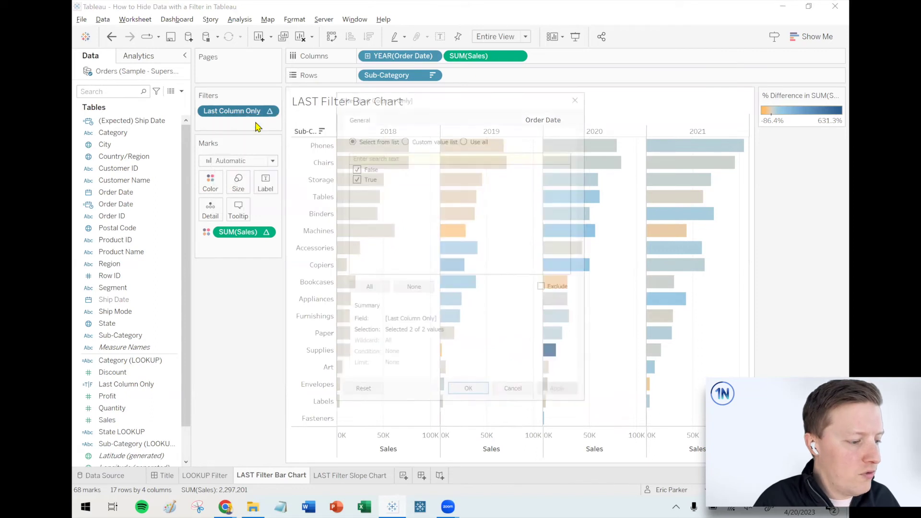
click(354, 167)
click(478, 394)
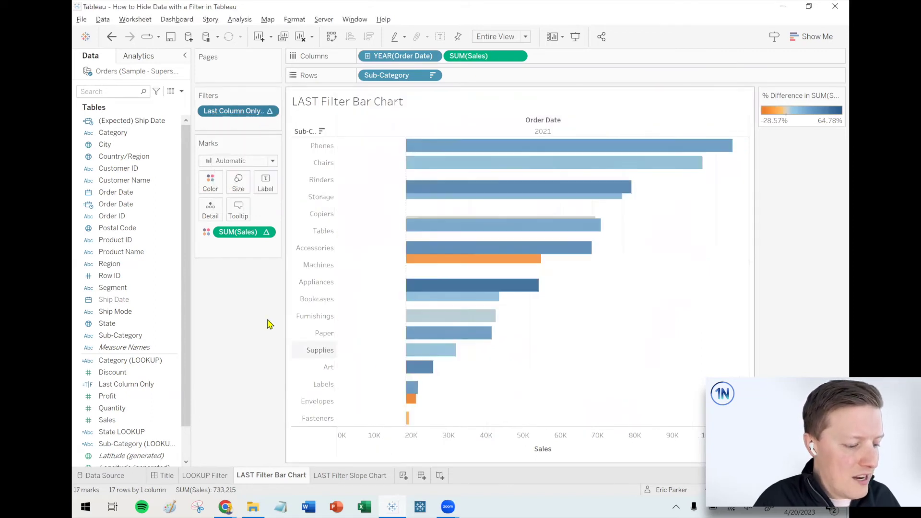
mouse_move(624, 148)
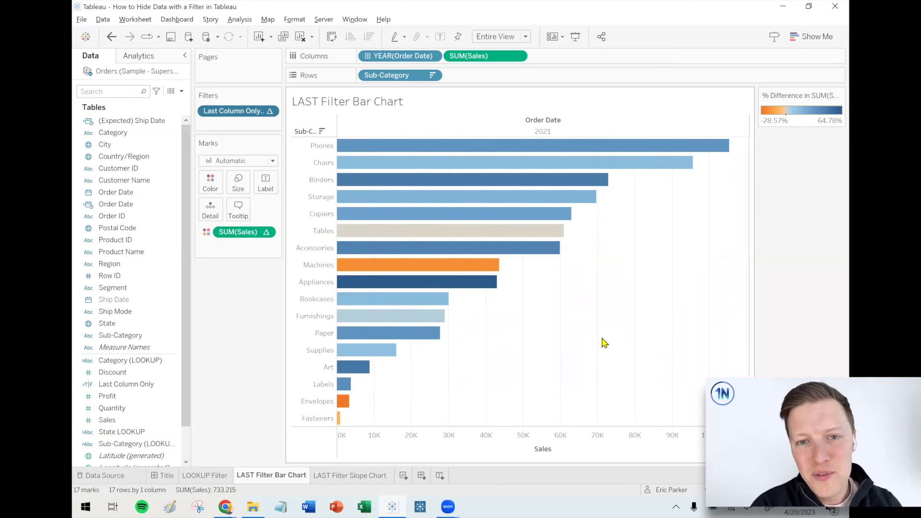
click(376, 475)
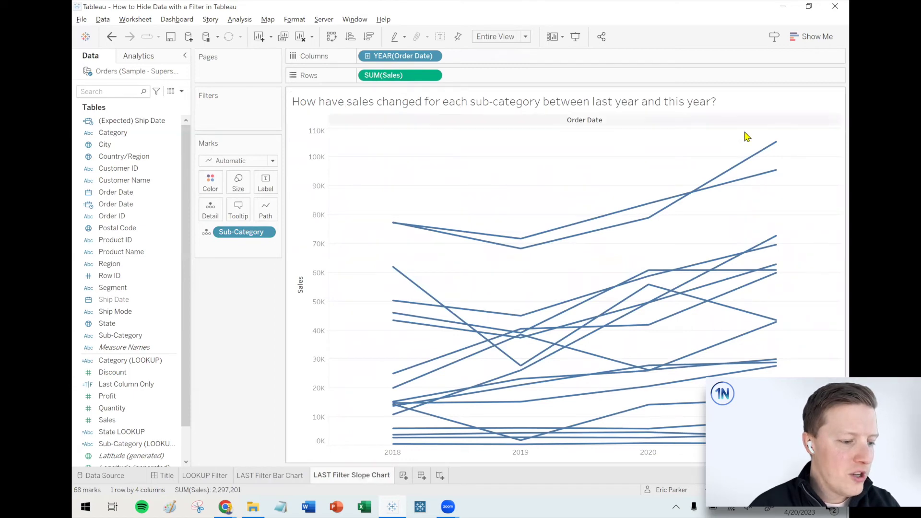
mouse_move(655, 220)
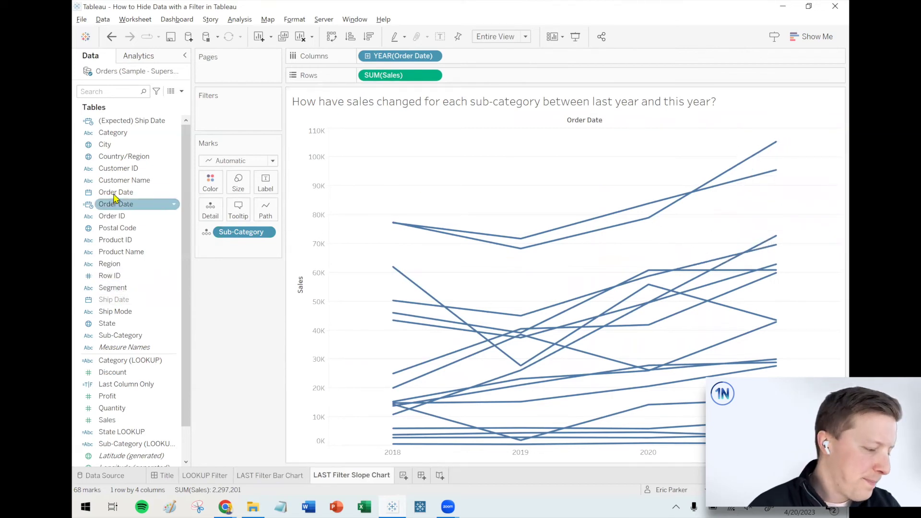
drag(103, 204, 221, 128)
click(401, 184)
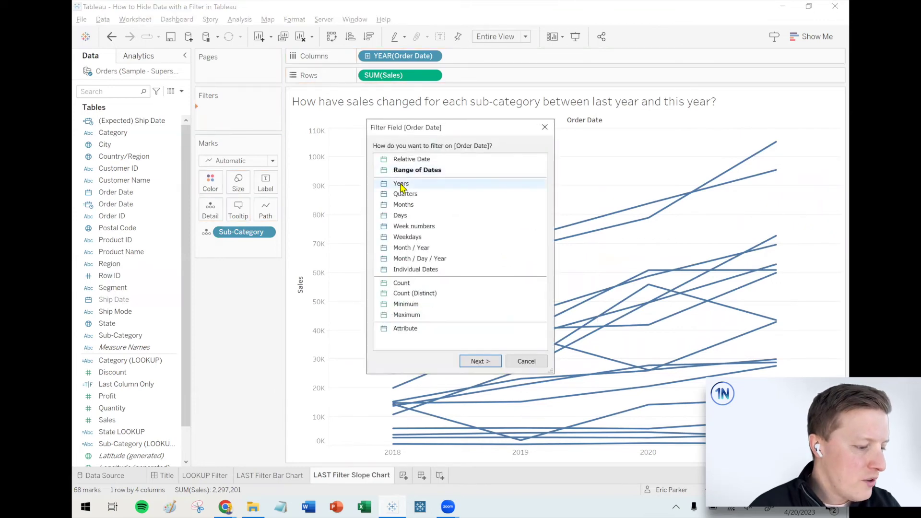
click(493, 365)
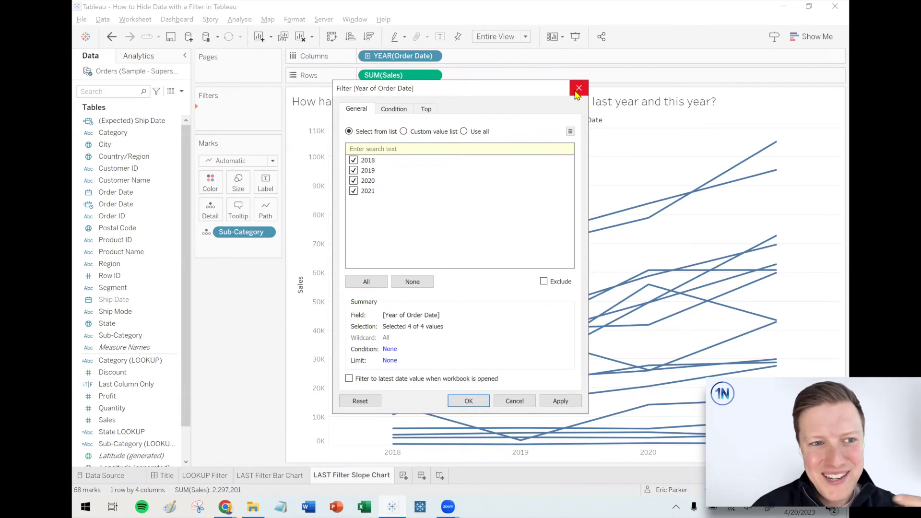
click(578, 91)
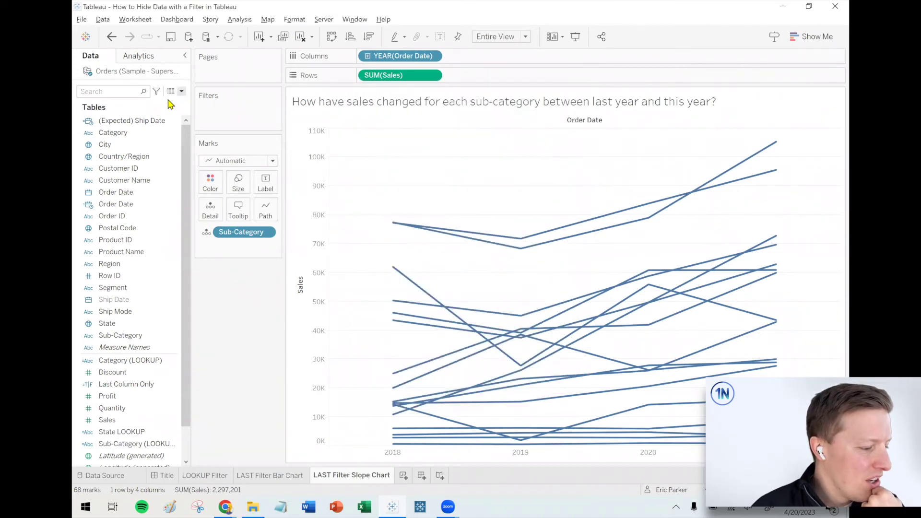
Create a calculated field 'Last 2 Columns Only' with formula LAST() = 0 OR LAST() = 1.
click(182, 91)
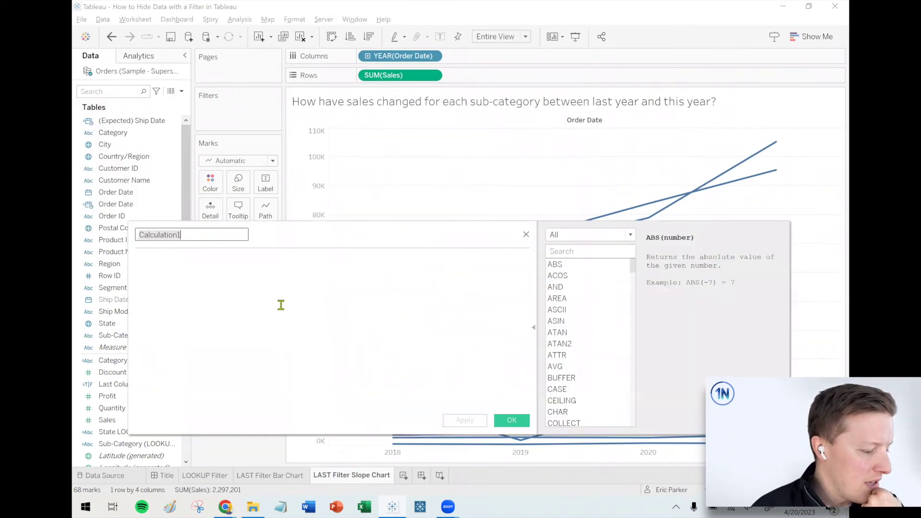
text(Last 2)
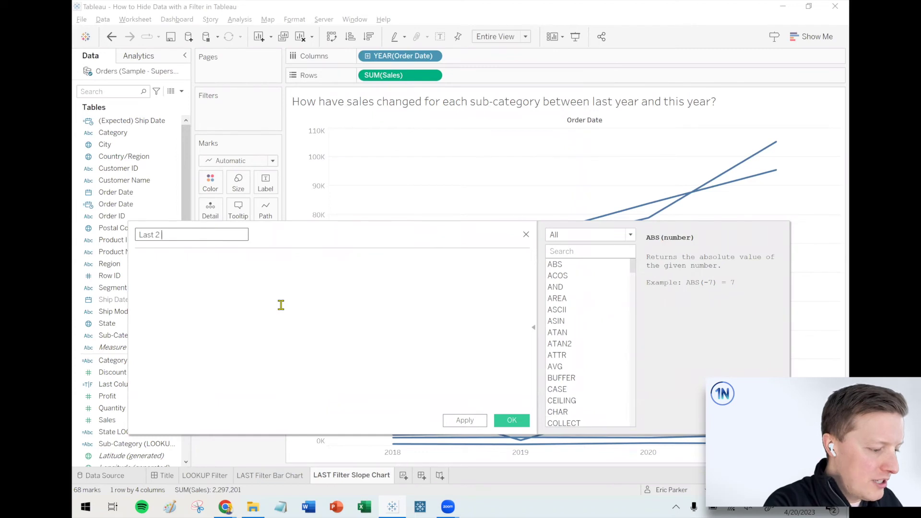
text( Columns Only)
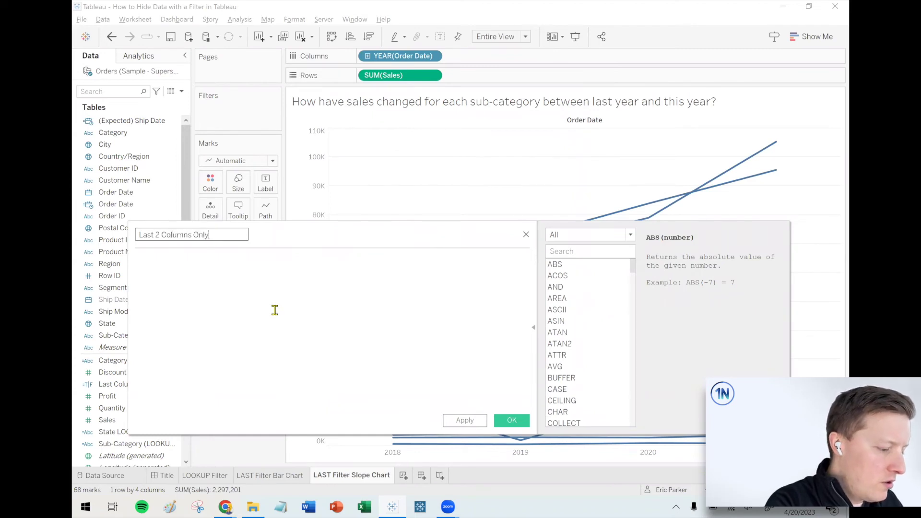
click(274, 310)
text(LAST() )
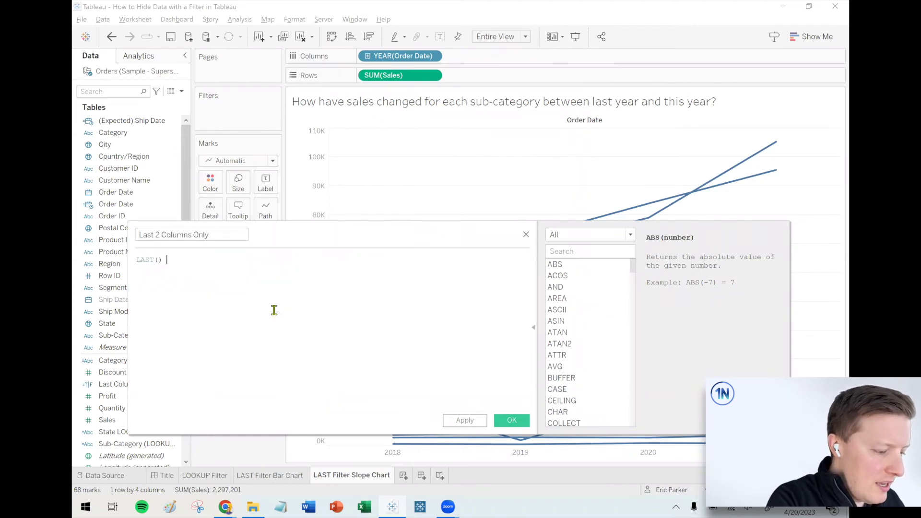
text(= 0 OR )
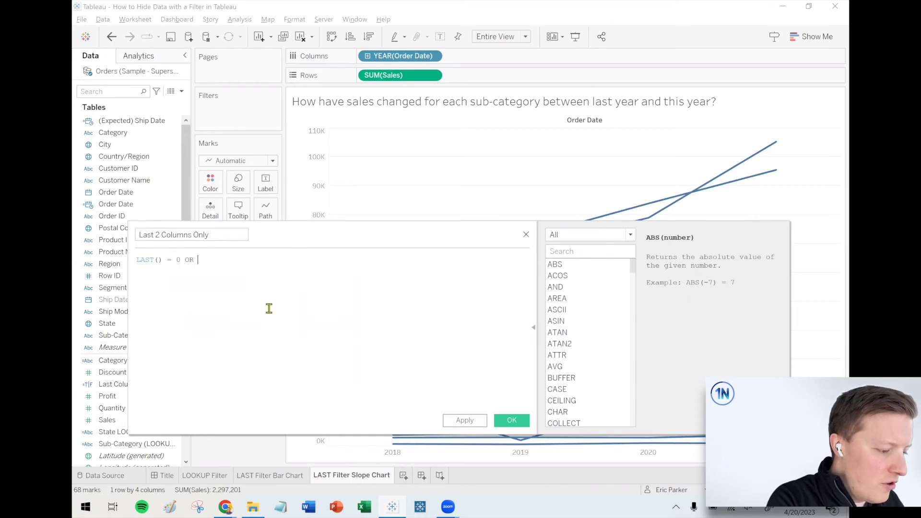
text(last)
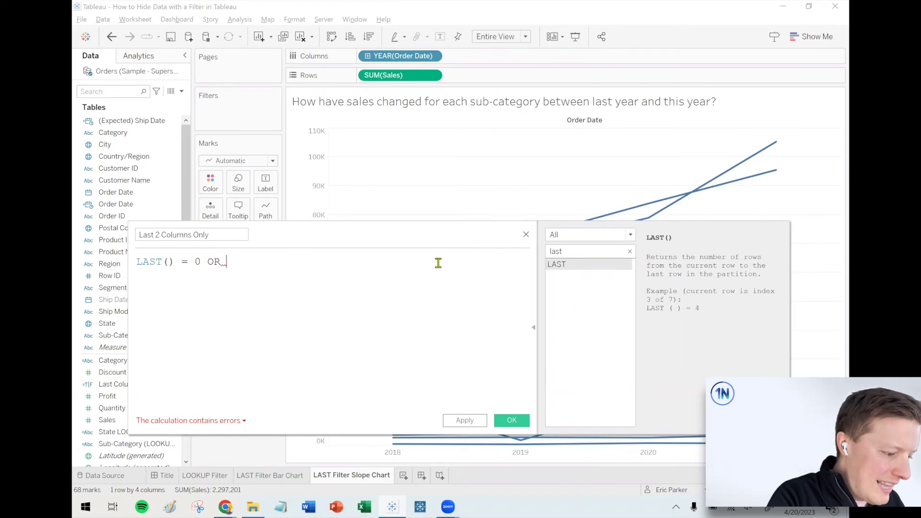
text(LAST() = 1)
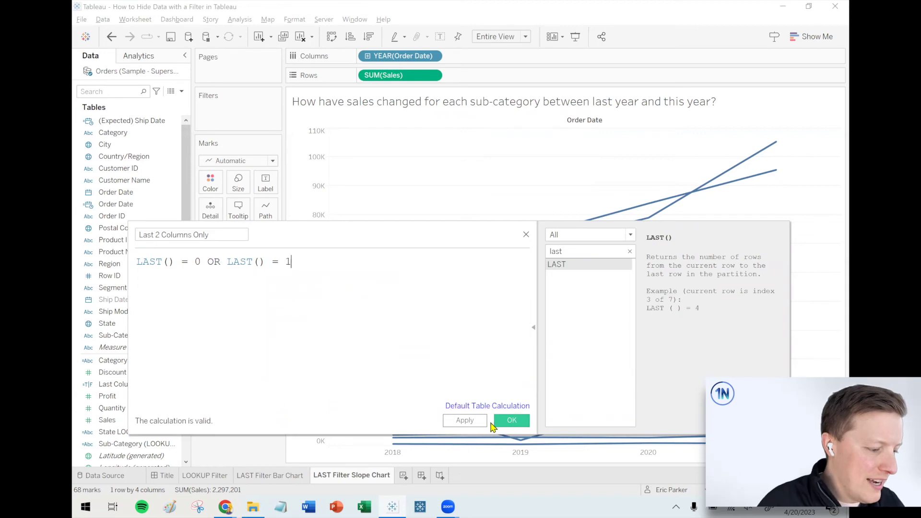
click(511, 420)
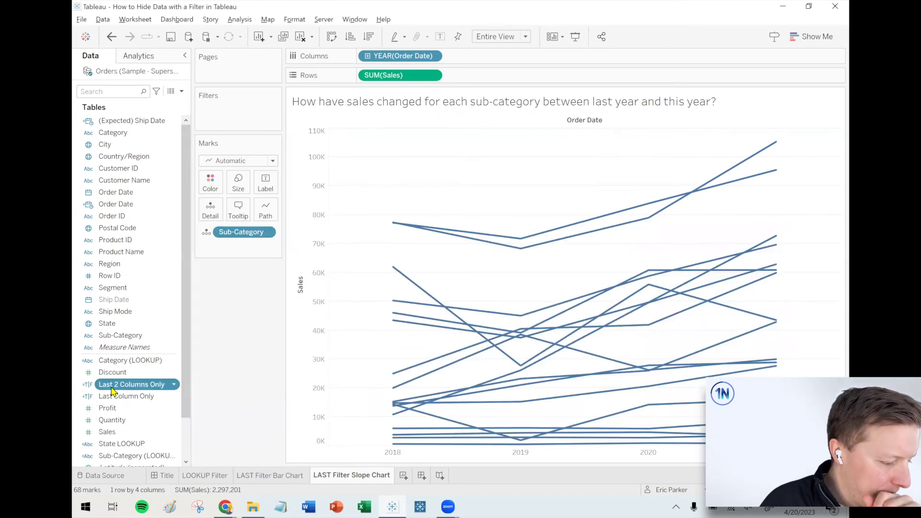
Colour the slope lines by Last 2 Columns Only and highlight its True and False segments.
drag(173, 385, 208, 190)
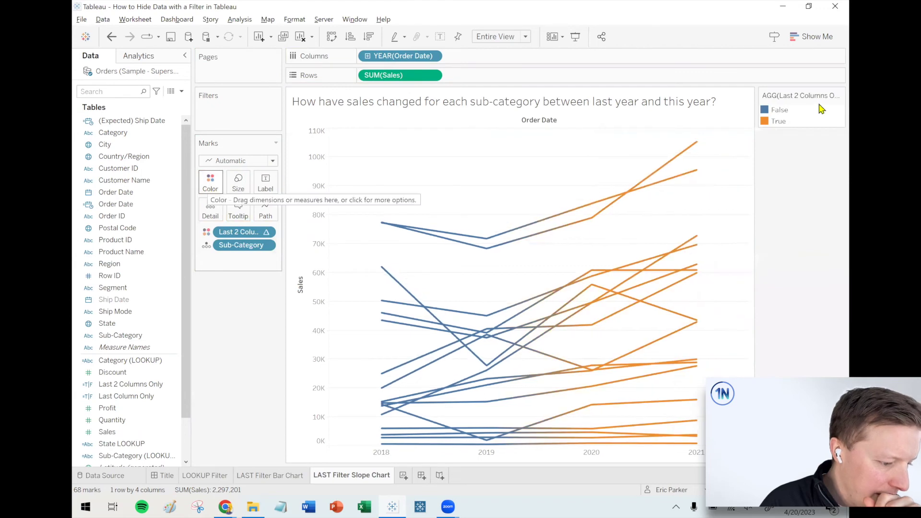
click(774, 125)
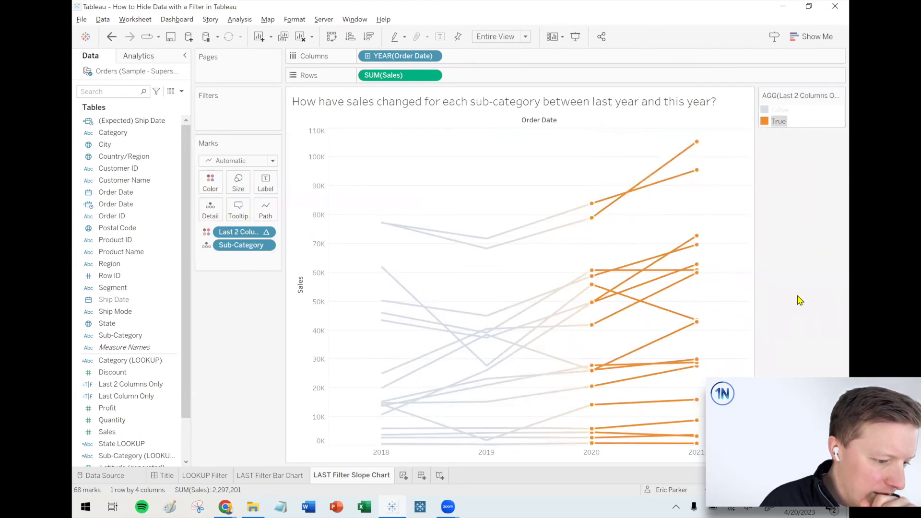
click(783, 111)
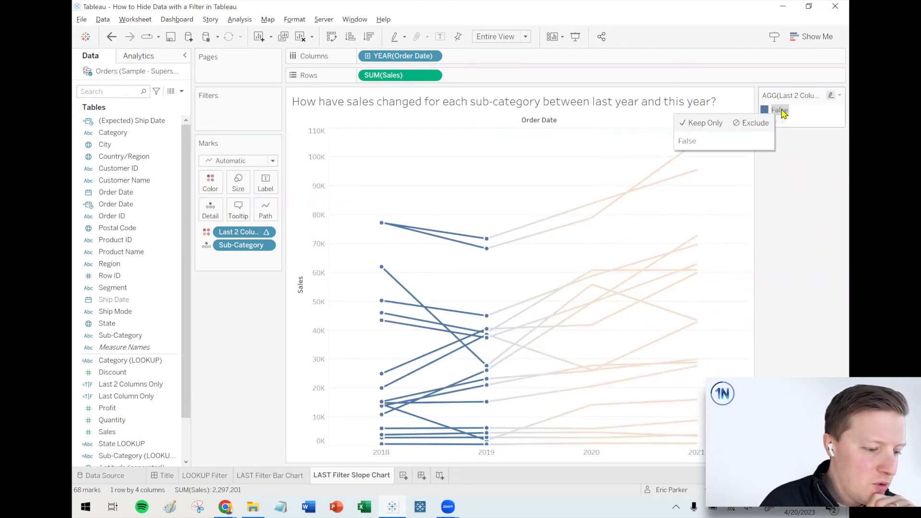
click(782, 111)
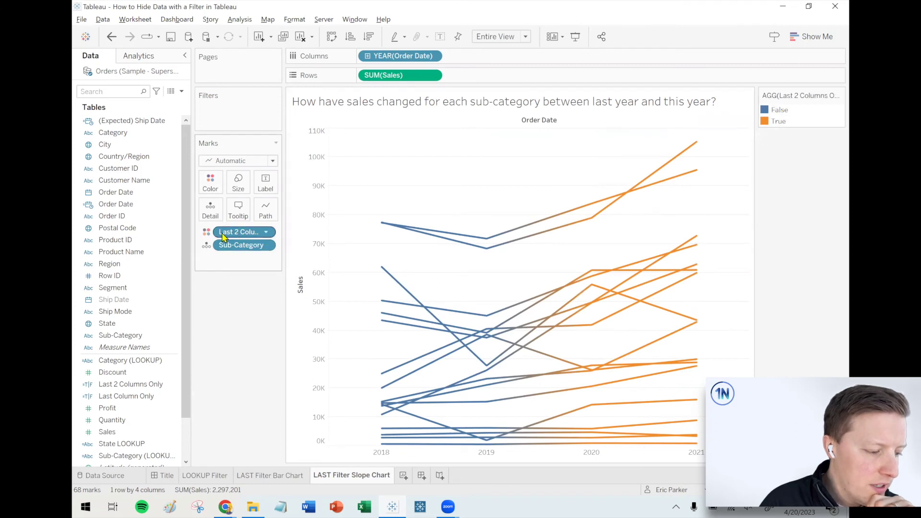
Filter the slope chart to Last 2 Columns Only = True, keeping only the 2020–2021 lines.
drag(224, 237, 230, 123)
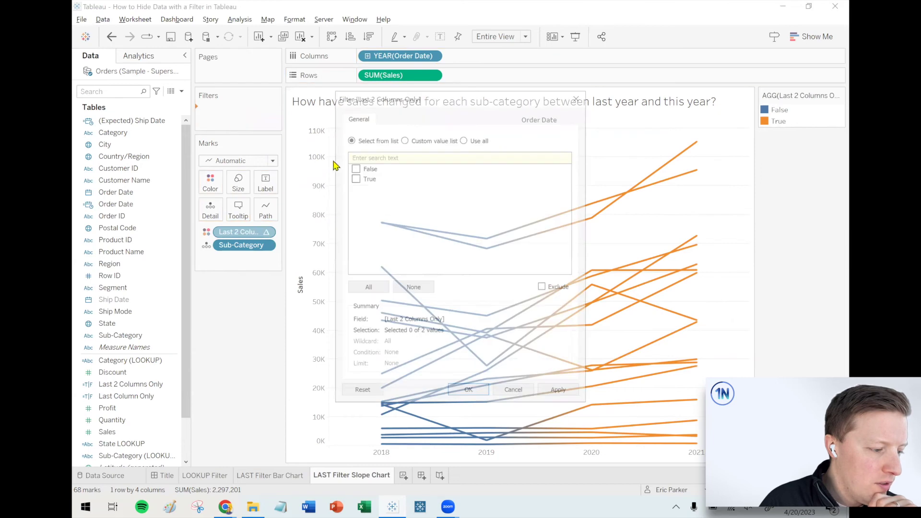
click(353, 177)
click(465, 397)
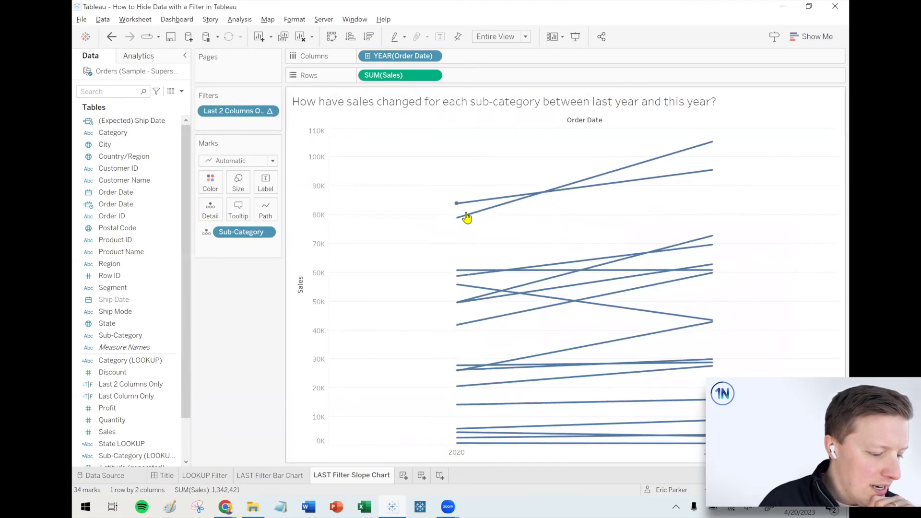
mouse_move(699, 147)
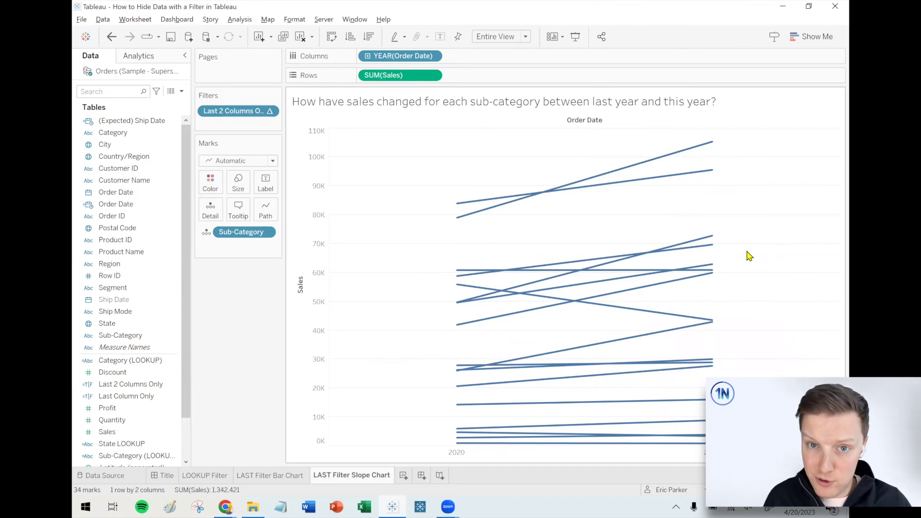
click(629, 310)
click(631, 314)
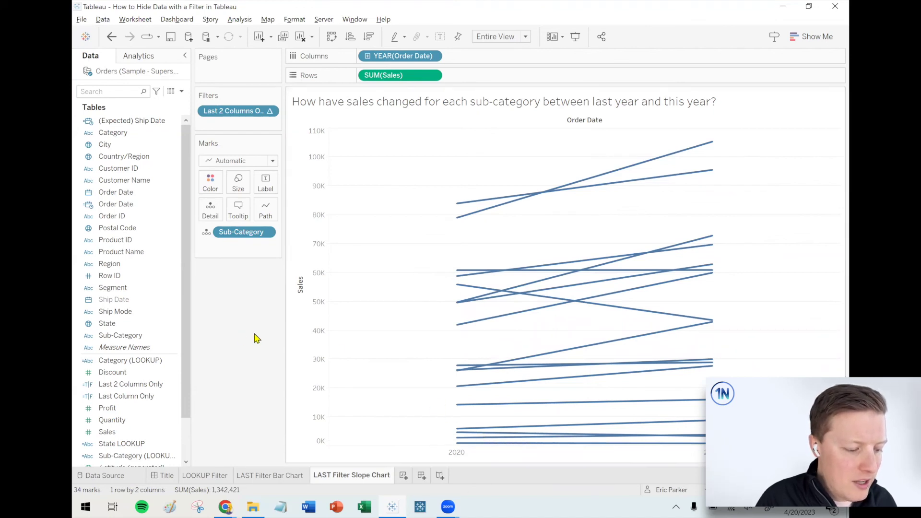
click(172, 477)
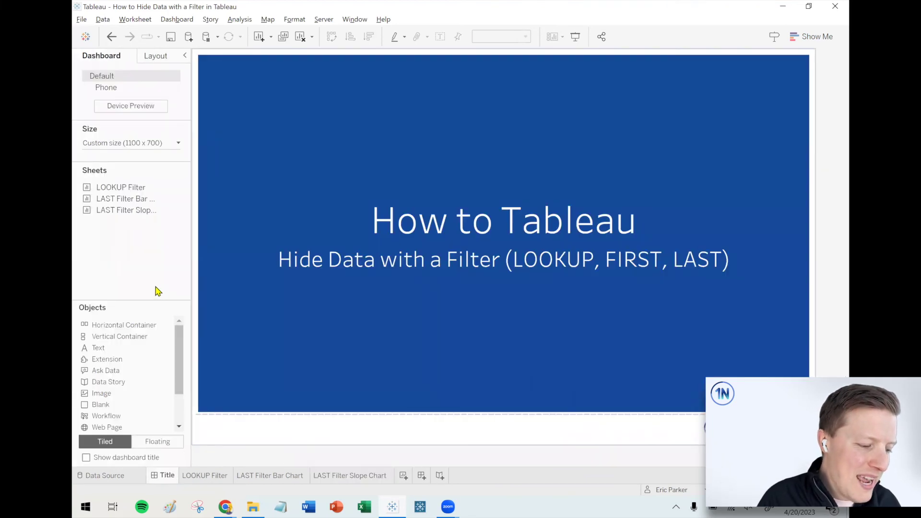
click(366, 475)
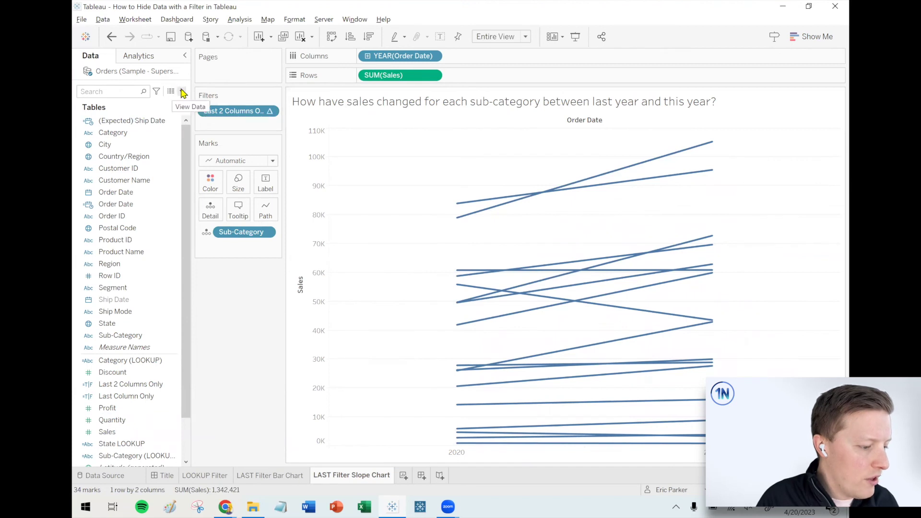
click(181, 91)
Create a new calculated field and filter its function list to Table Calculation.
click(175, 104)
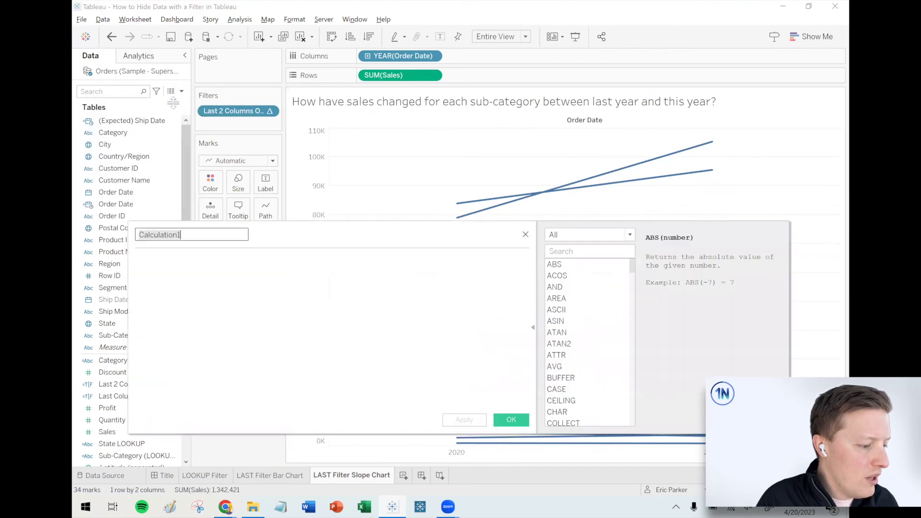
click(604, 234)
click(590, 323)
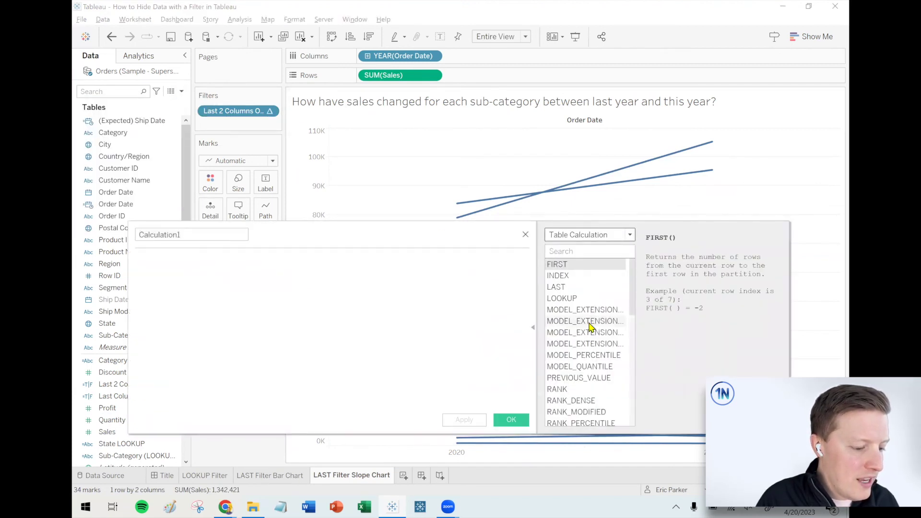
Compare the LAST and FIRST descriptions, leaving LAST's explanation displayed.
click(574, 288)
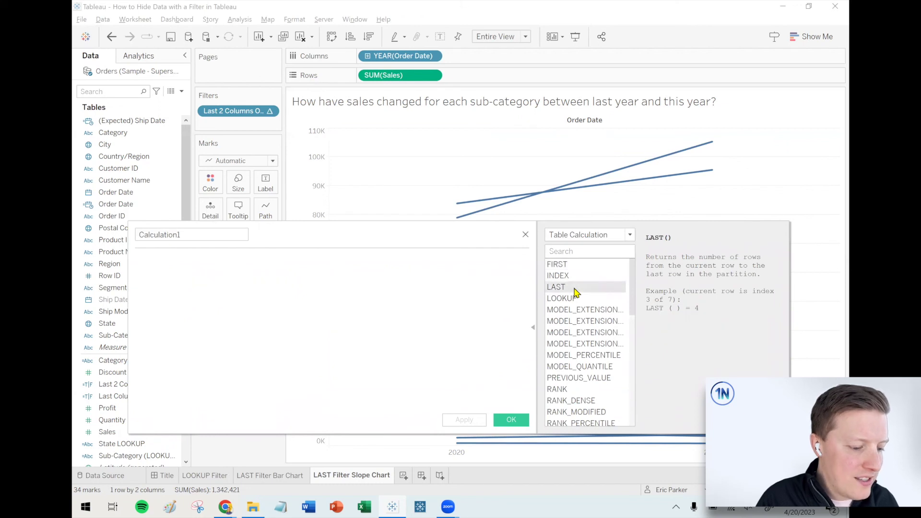
click(578, 266)
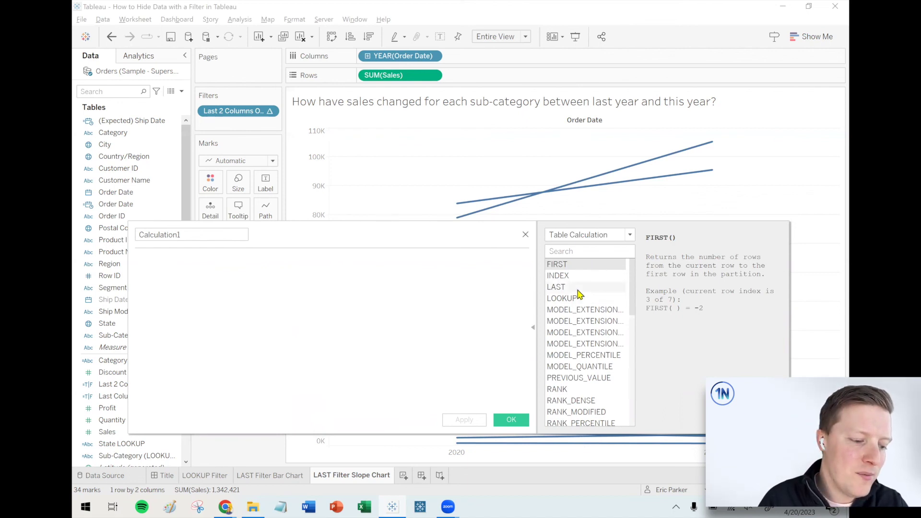
click(585, 290)
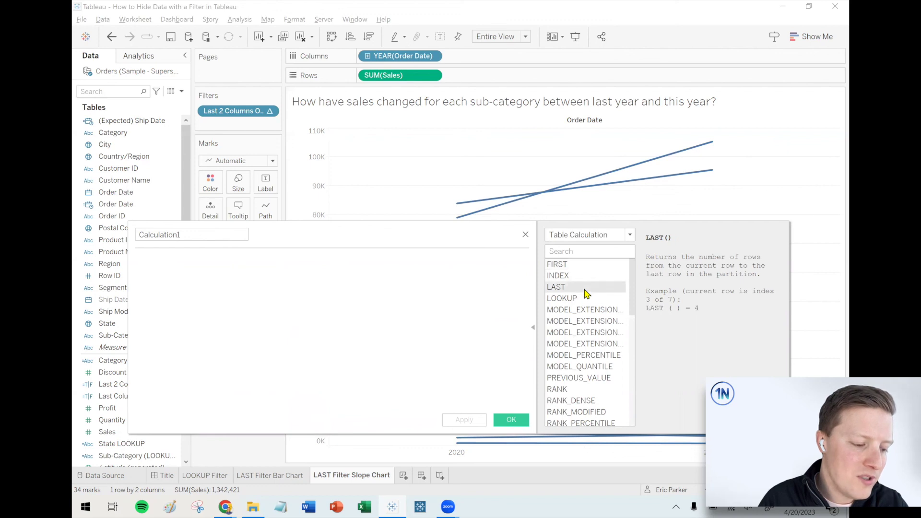